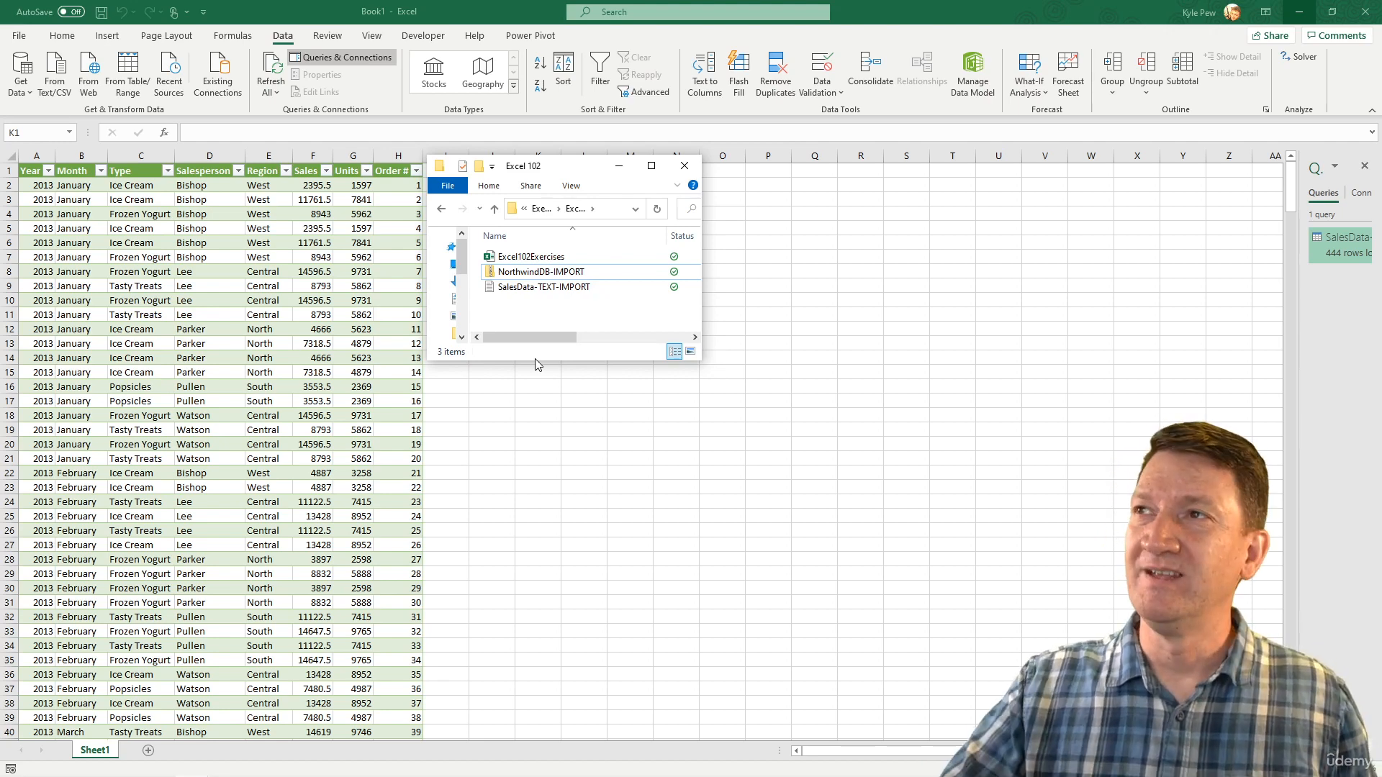
# - Extract the NorthwindDB-IMPORT zip archive into its suggested folder inside Excel 102 and put the extracted folder's window away
pyautogui.moveTo(551, 174); pyautogui.dragTo(431, 177)
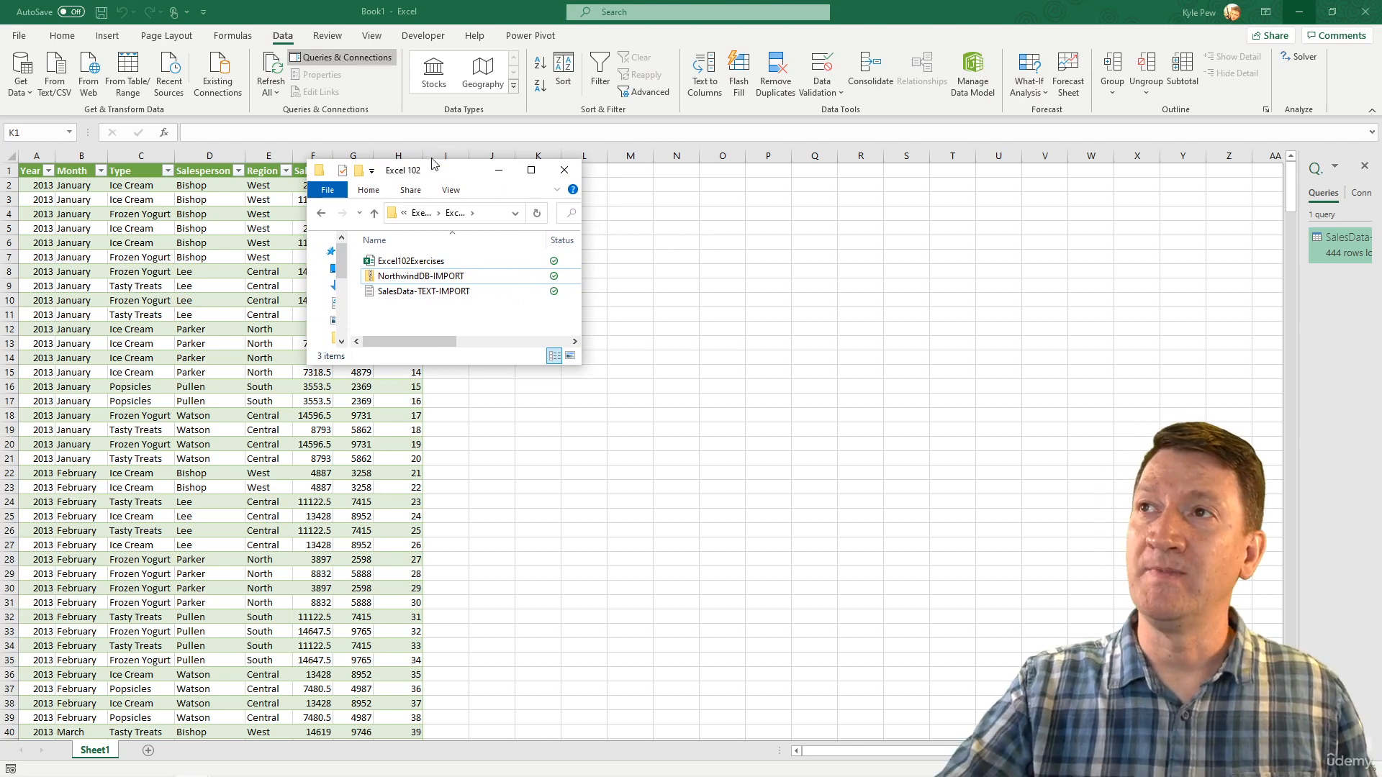
pyautogui.rightClick(393, 280)
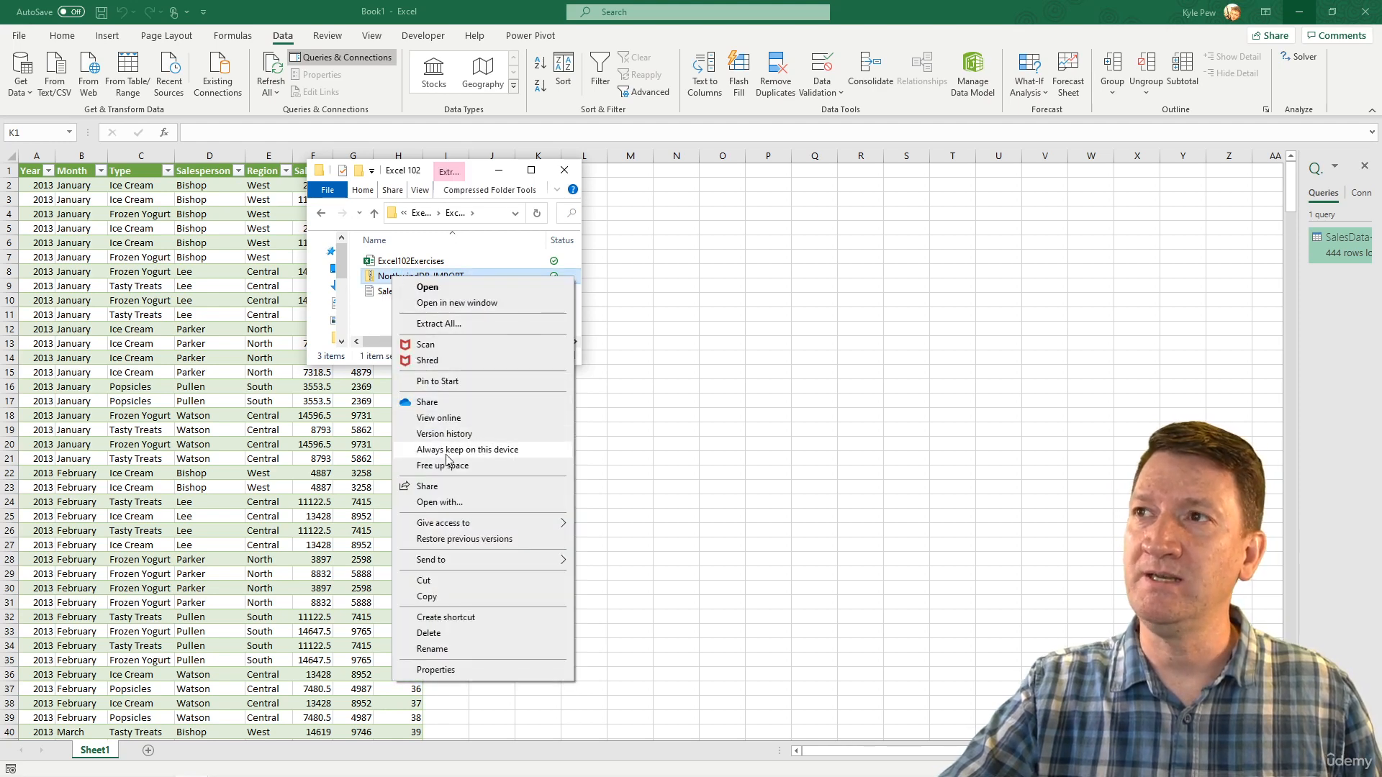
pyautogui.click(437, 325)
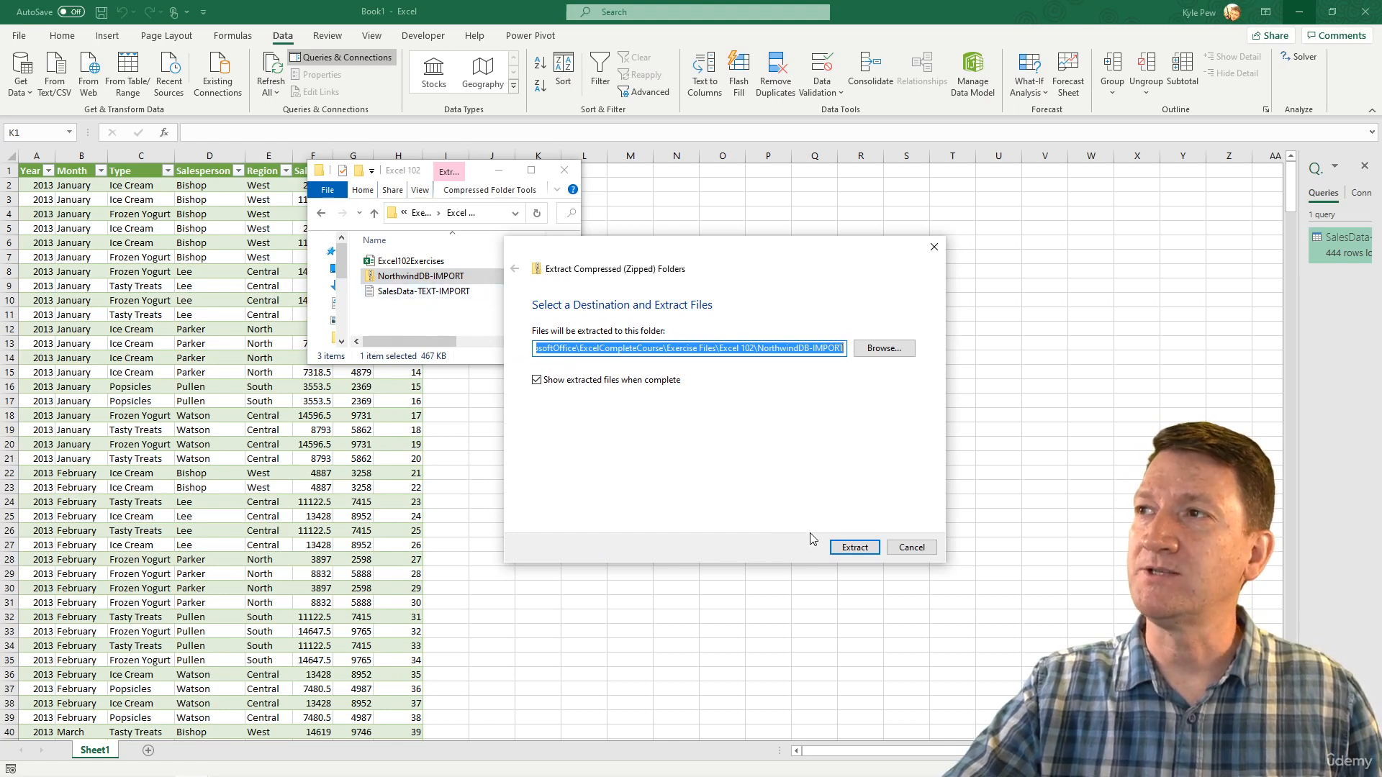
pyautogui.click(853, 548)
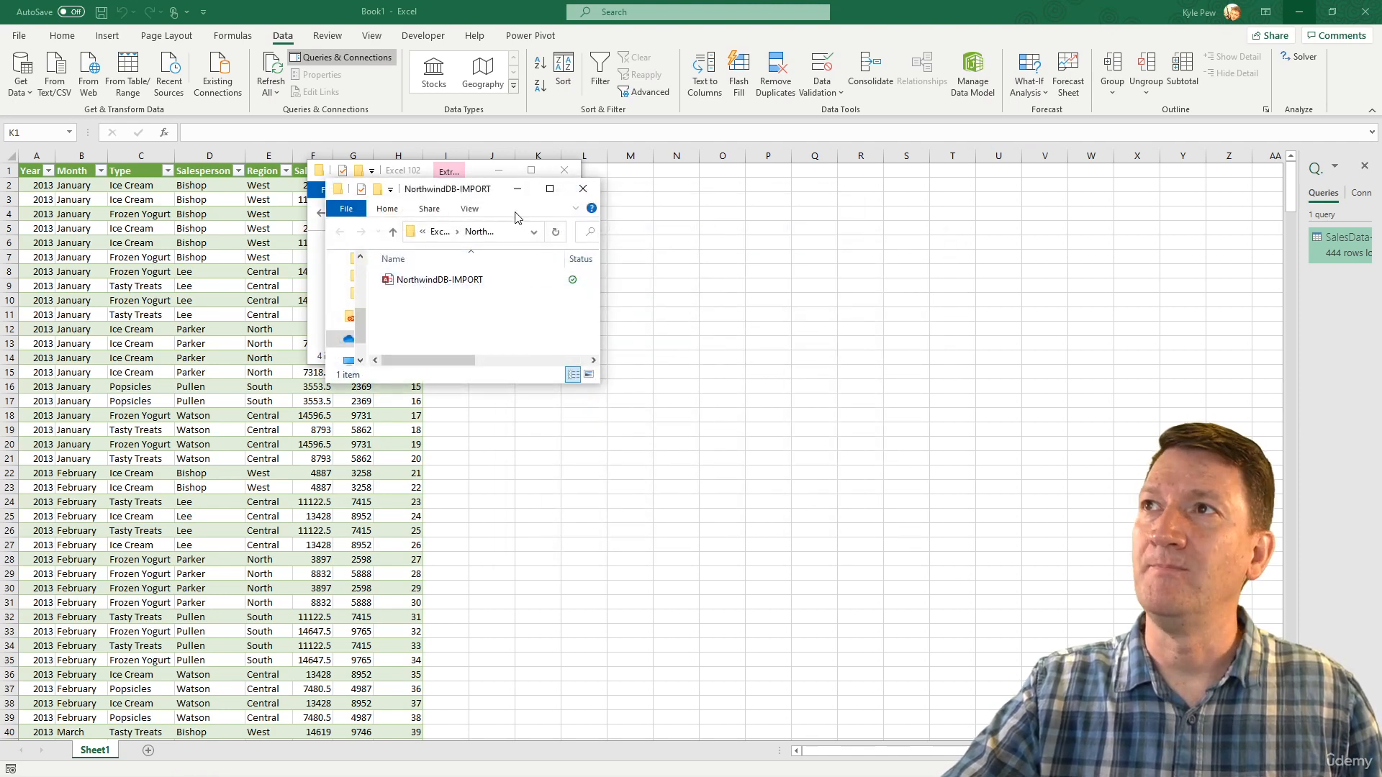
pyautogui.click(517, 189)
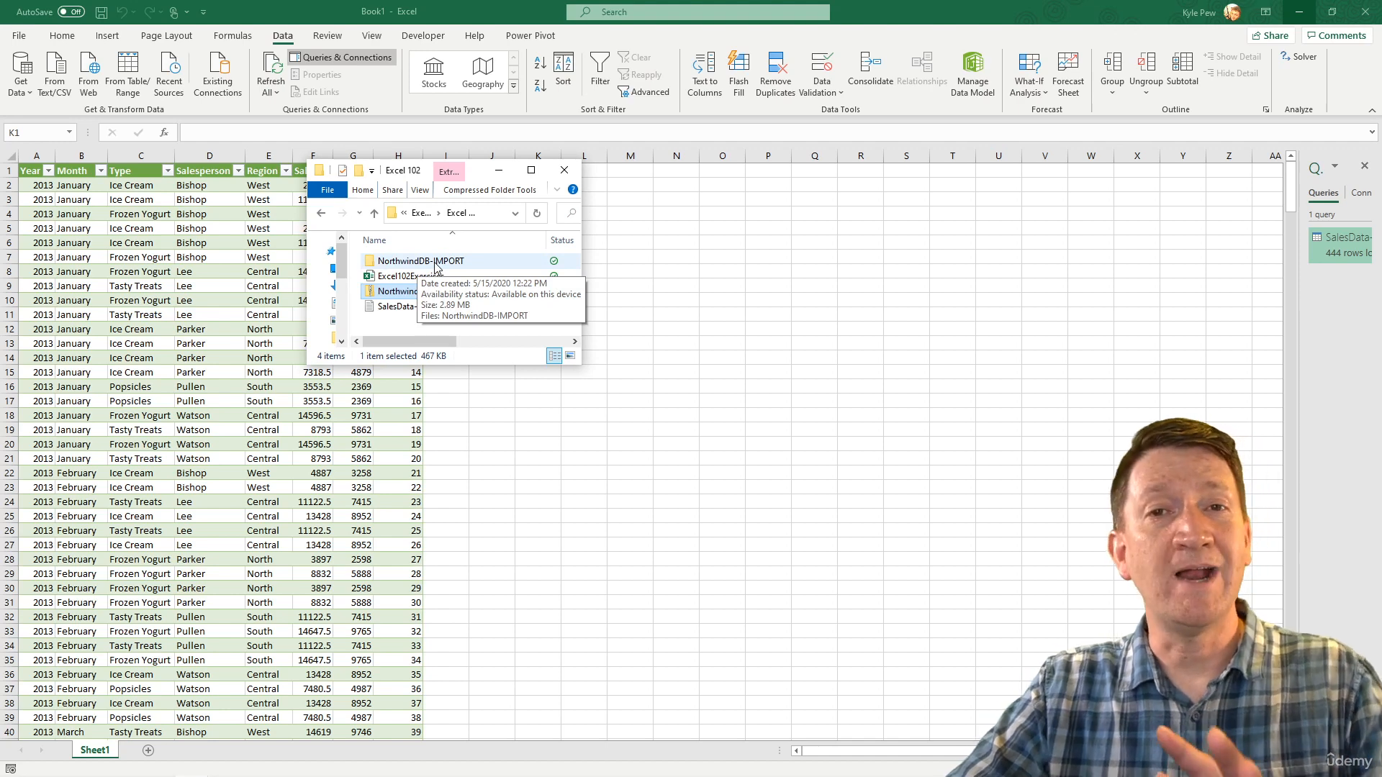
# - Open the extracted NorthwindDB-IMPORT database in Access, enable its blocked content and dismiss the welcome screen
pyautogui.doubleClick(421, 261)
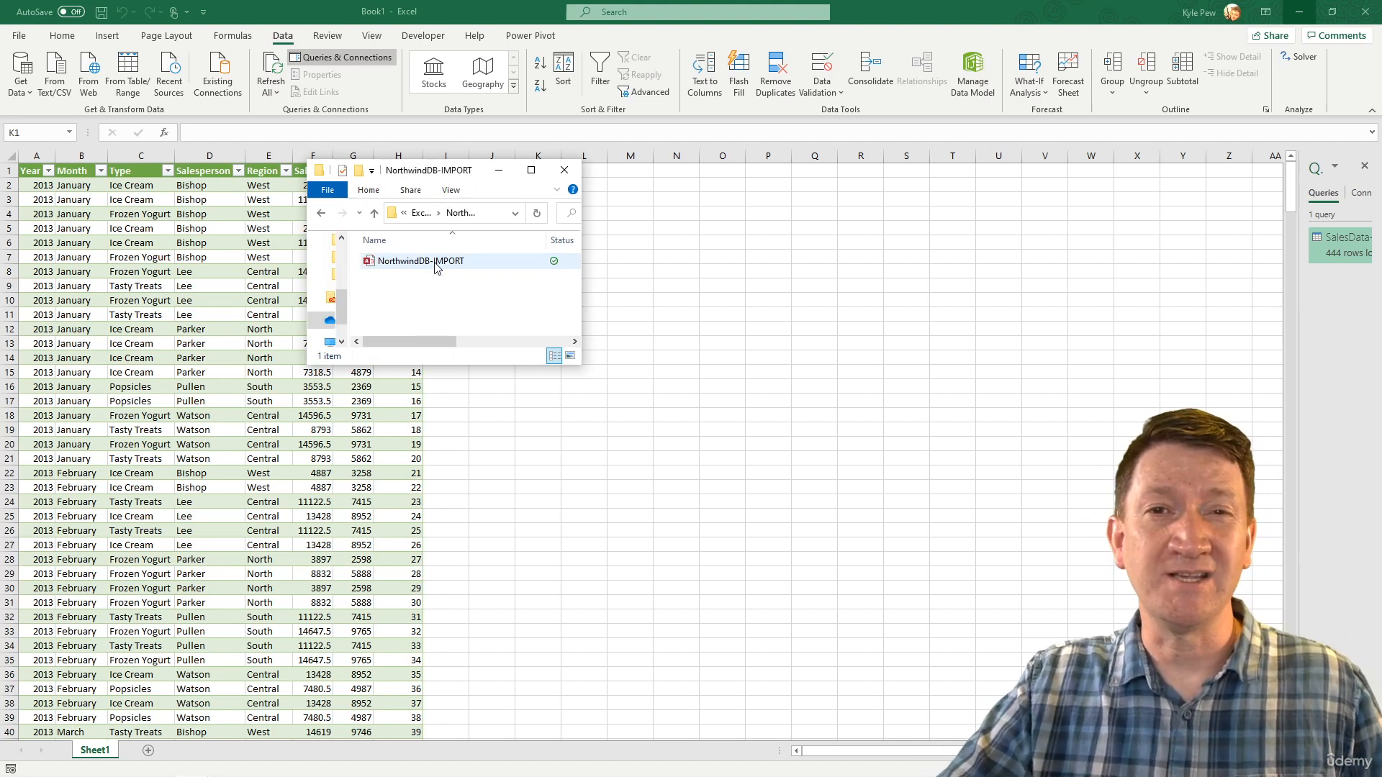
pyautogui.doubleClick(401, 262)
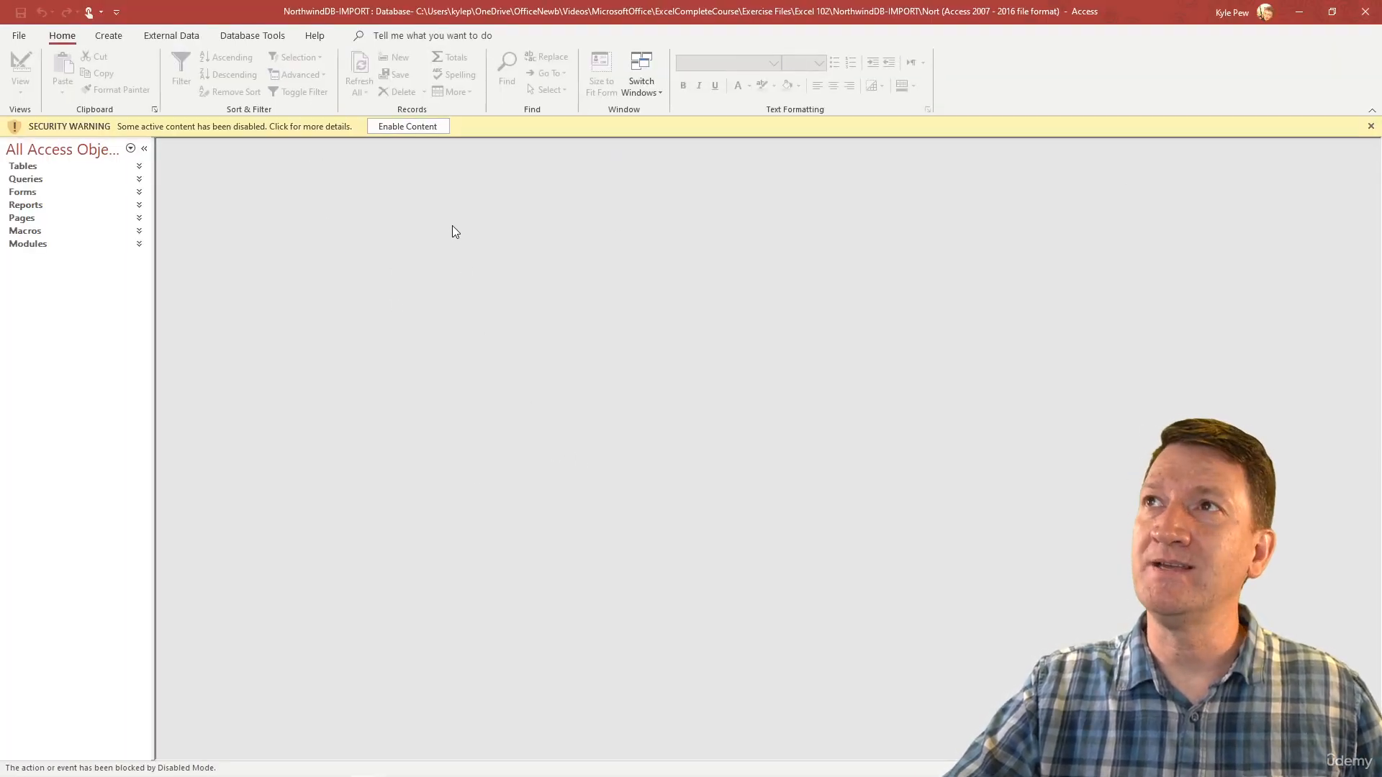
pyautogui.click(405, 127)
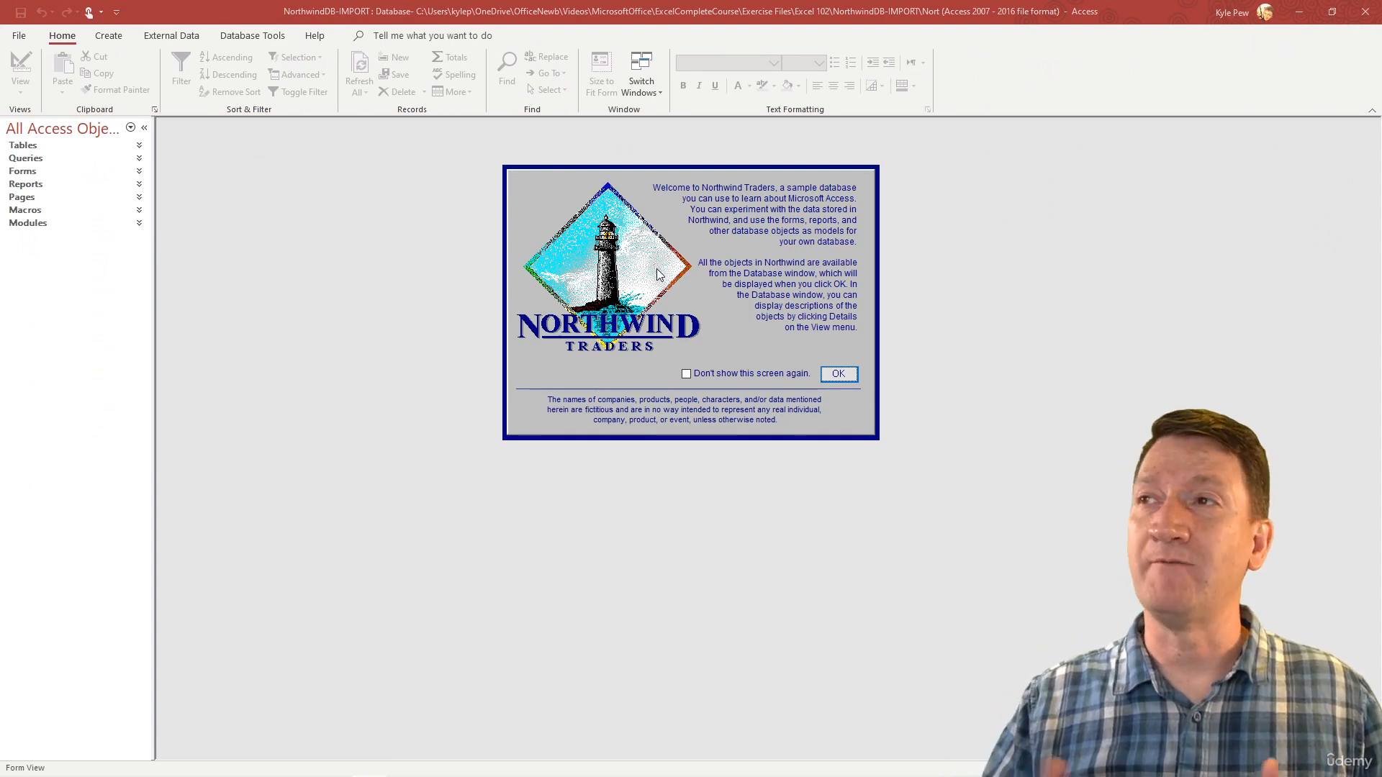
pyautogui.click(839, 374)
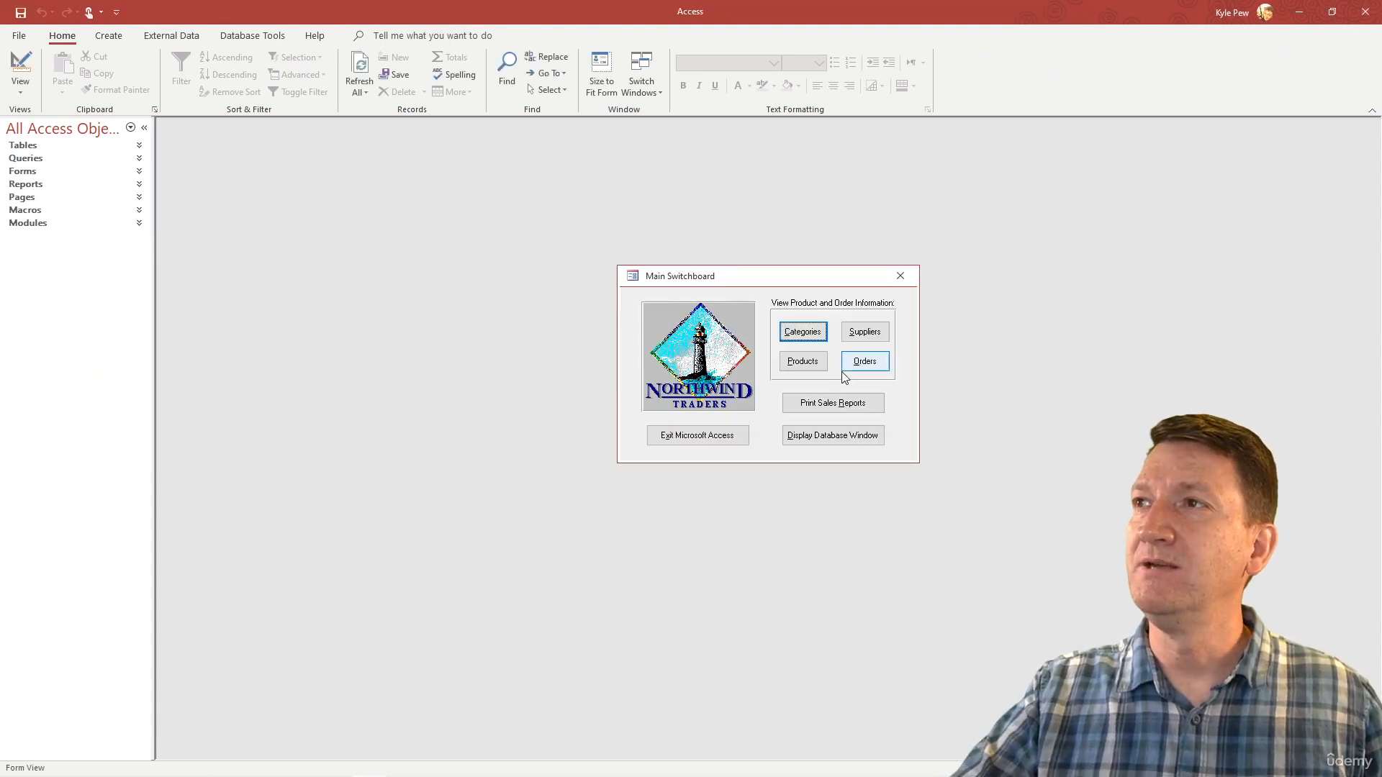
# - View the records of the database's Orders table at full size, close Access and clear the file window off the workbook
pyautogui.moveTo(156, 252); pyautogui.dragTo(182, 251)
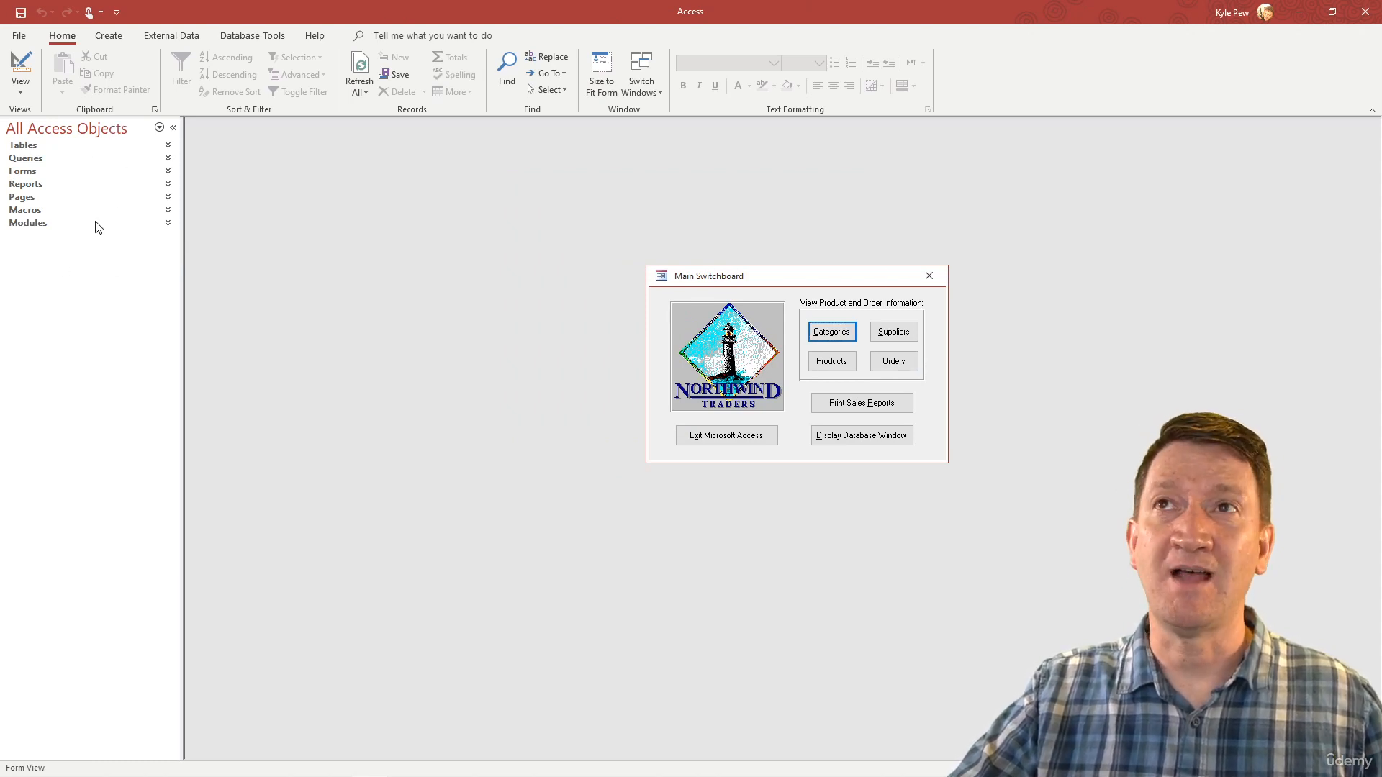
pyautogui.click(23, 145)
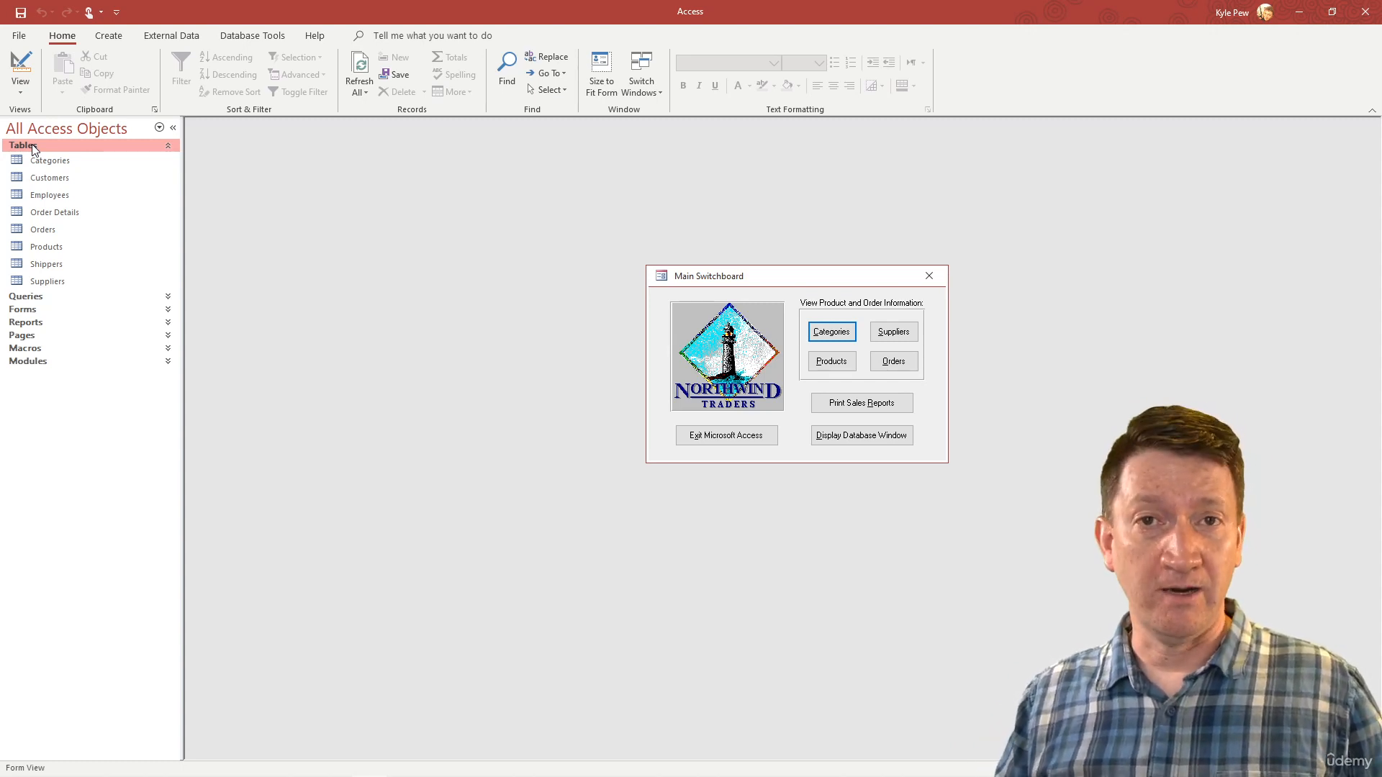
pyautogui.click(43, 229)
pyautogui.doubleClick(43, 229)
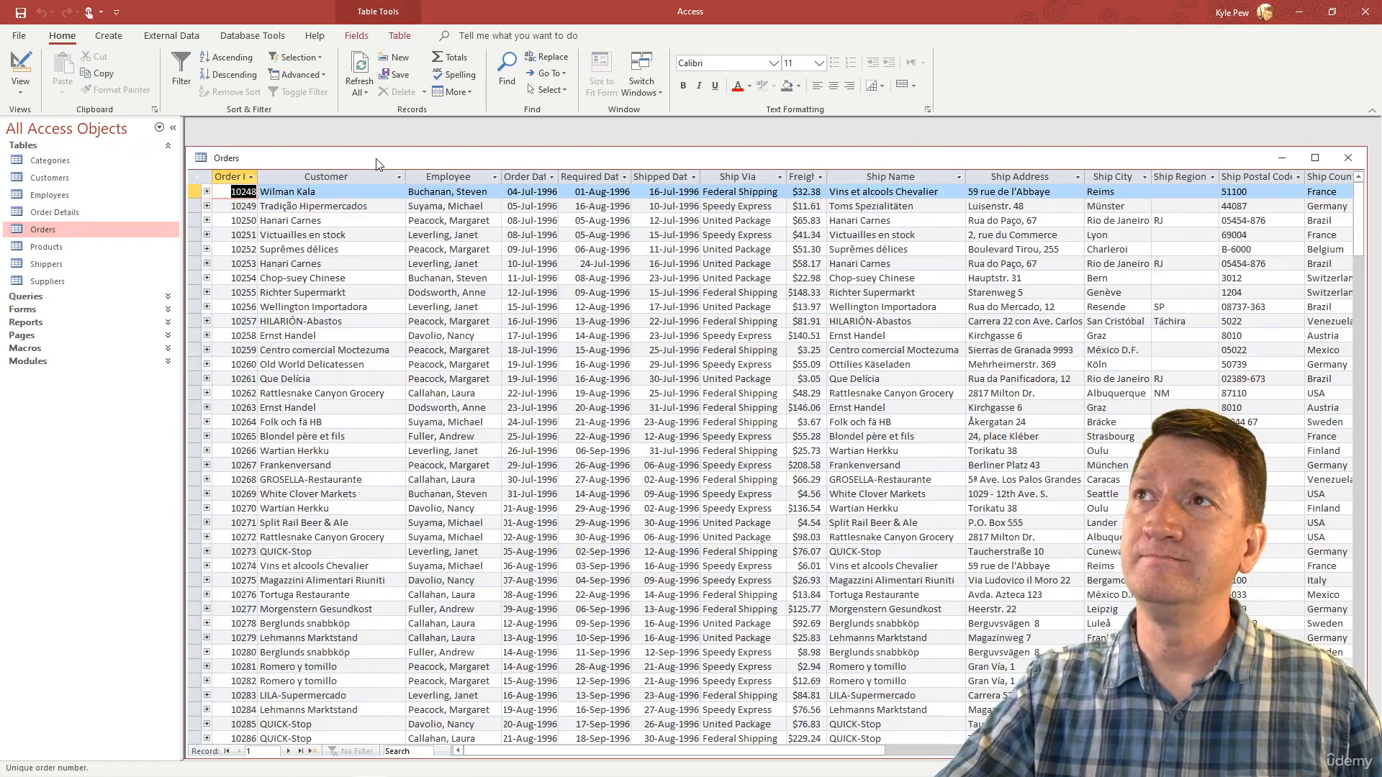
pyautogui.doubleClick(377, 157)
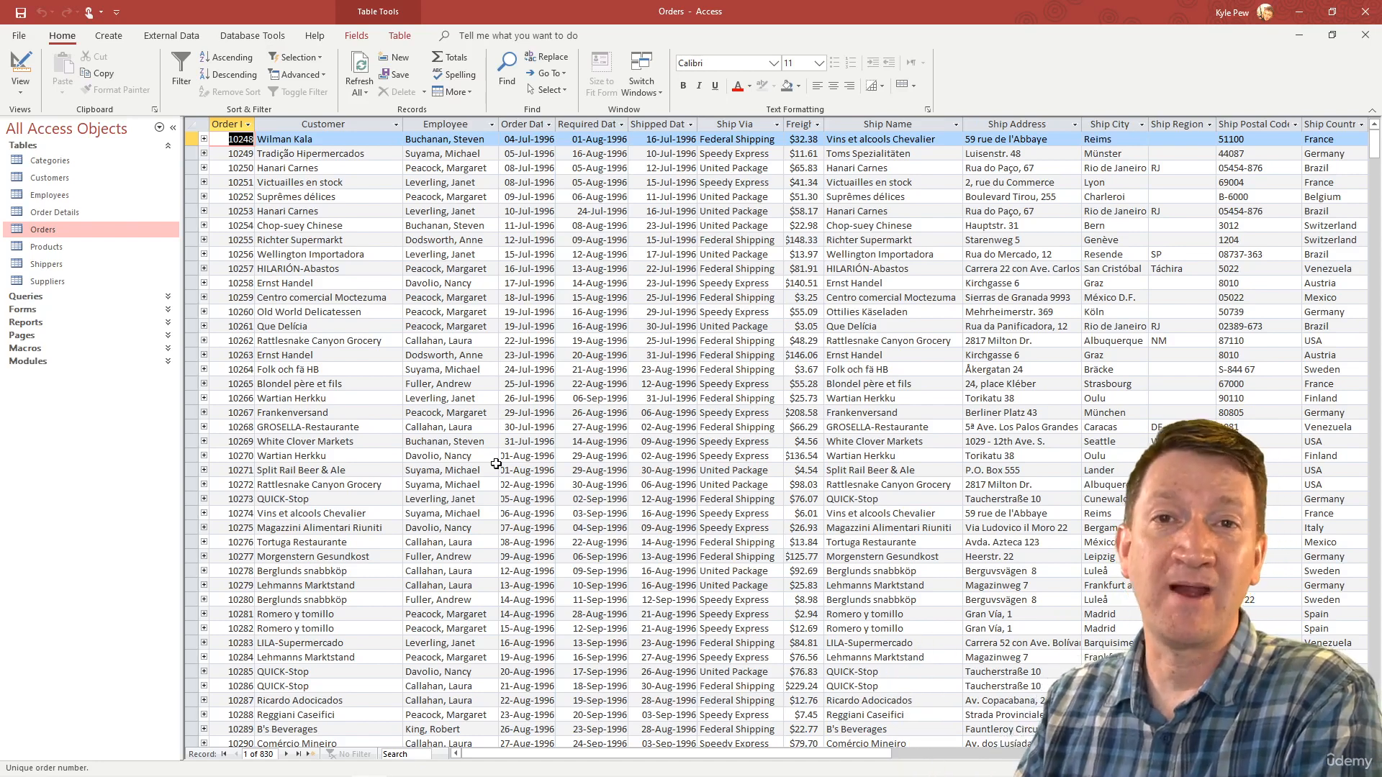
pyautogui.click(1366, 13)
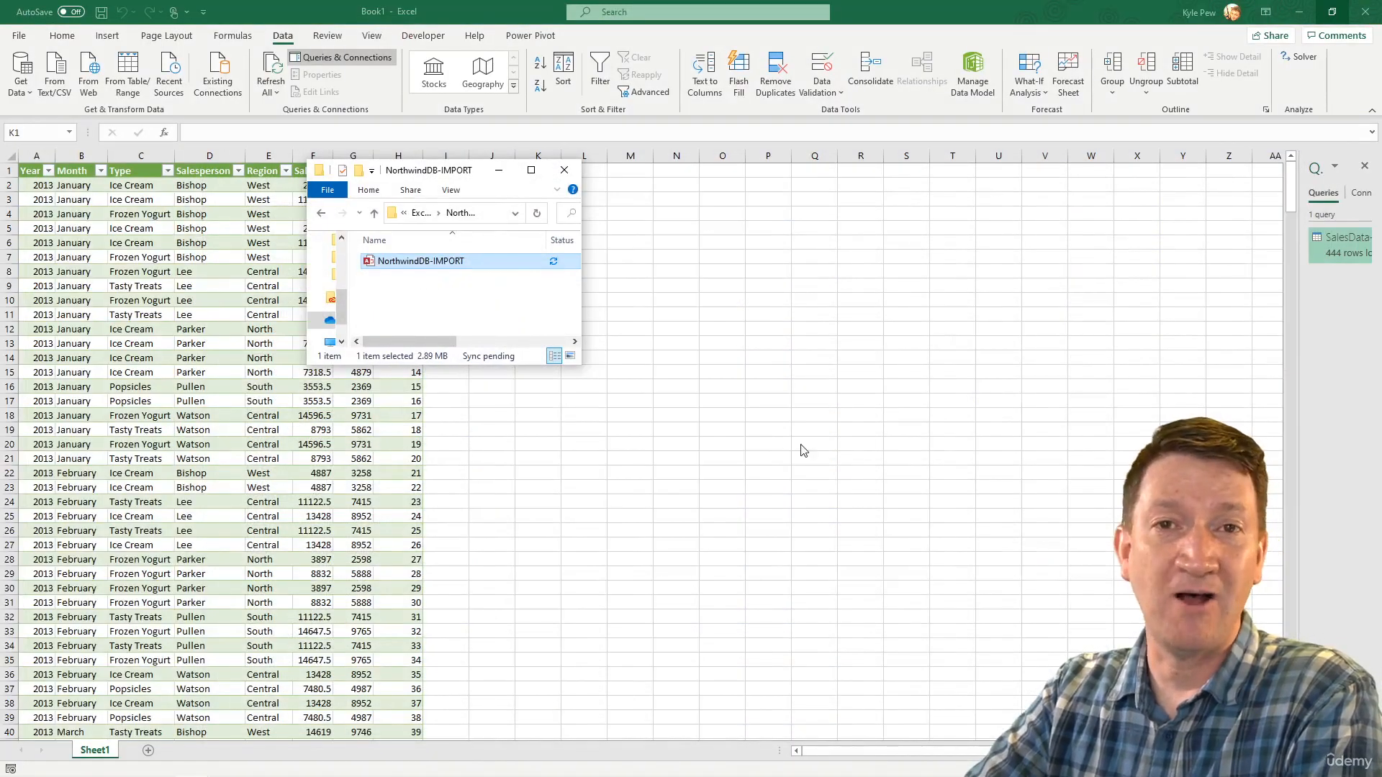
pyautogui.moveTo(471, 171); pyautogui.dragTo(0, 216)
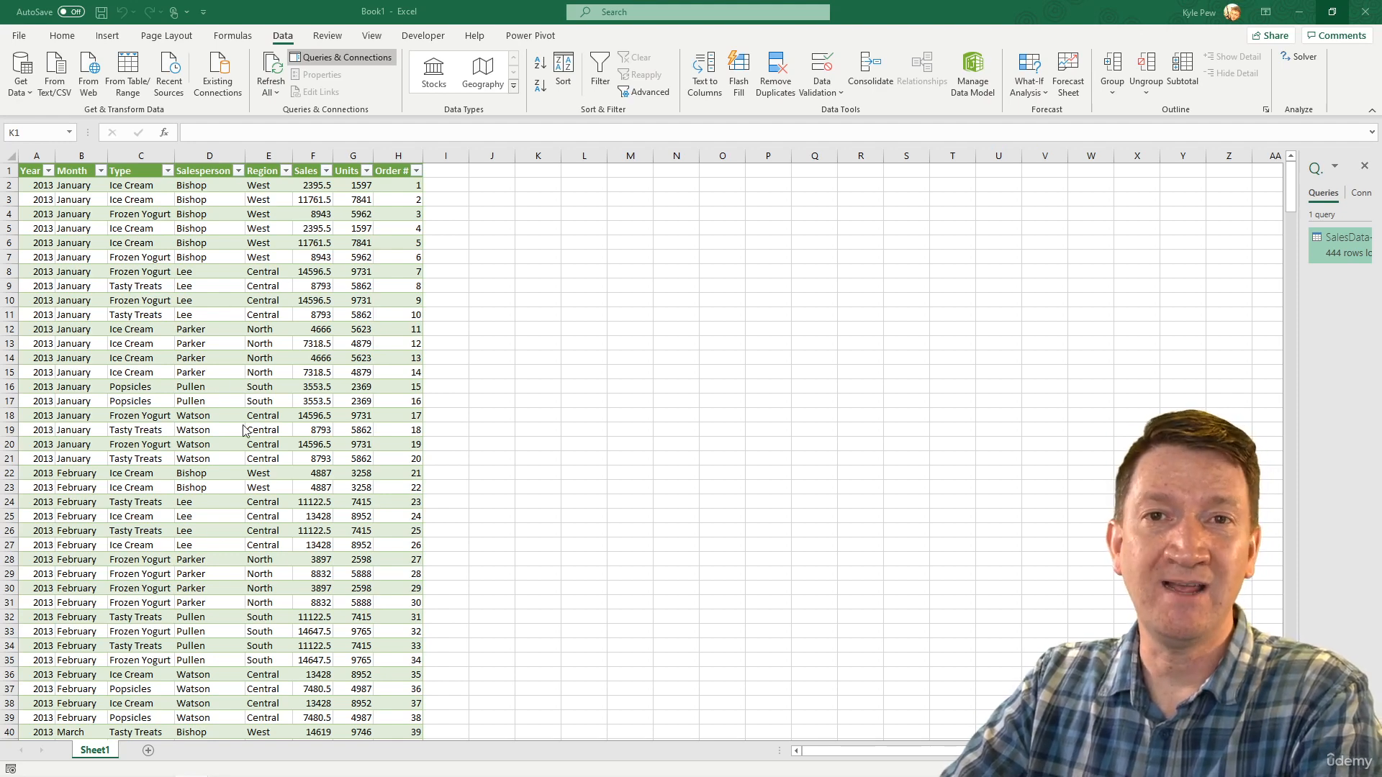
# - Add a new worksheet in Excel and connect to the NorthwindDB-IMPORT Access database in the extracted folder for a data import
pyautogui.click(148, 751)
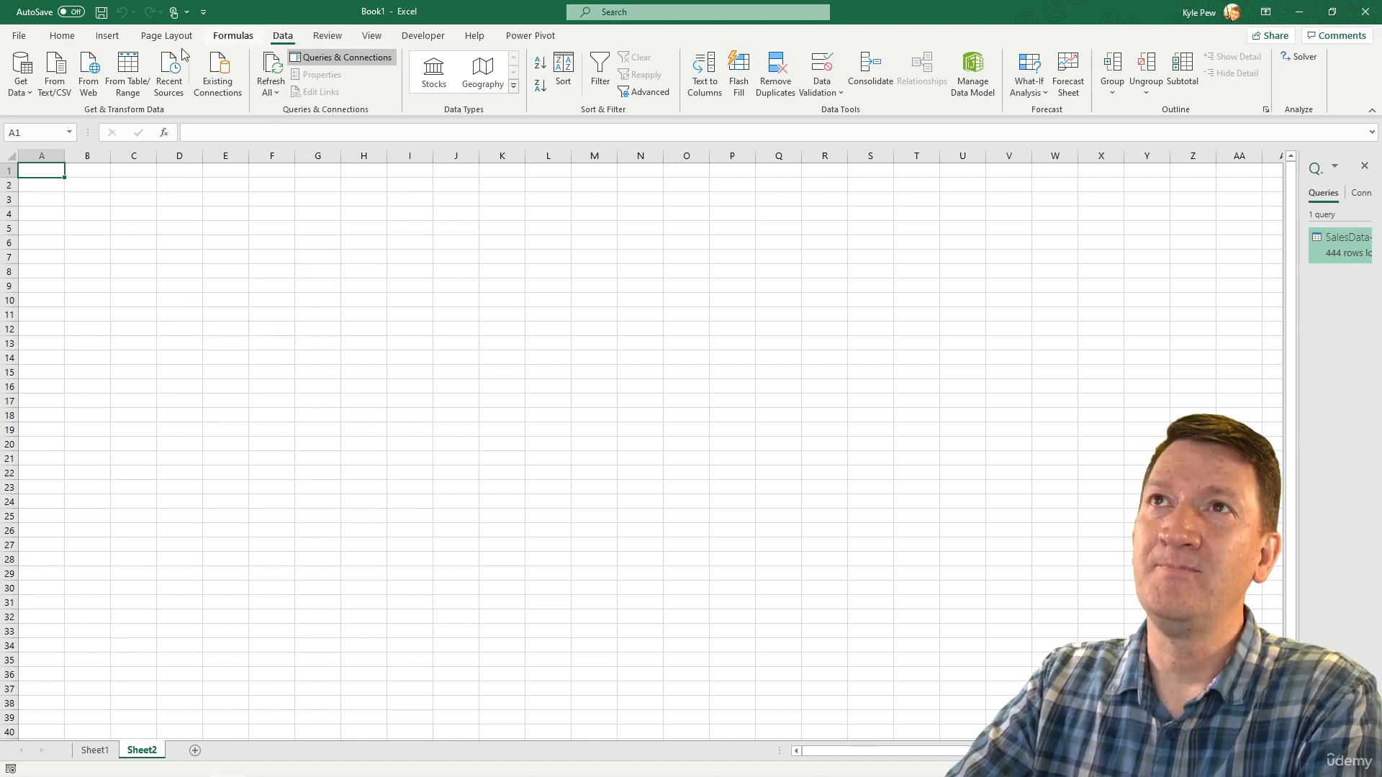
pyautogui.click(22, 80)
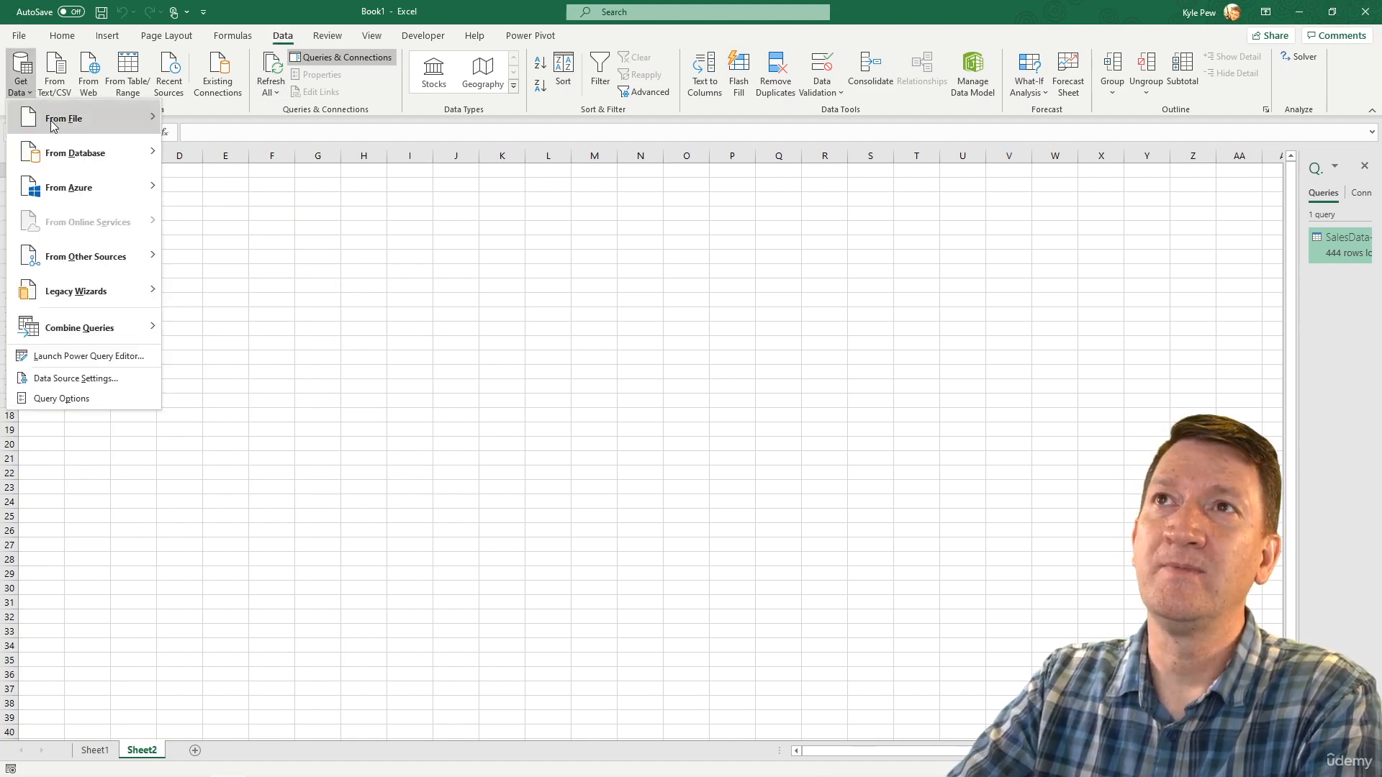
pyautogui.moveTo(56, 154)
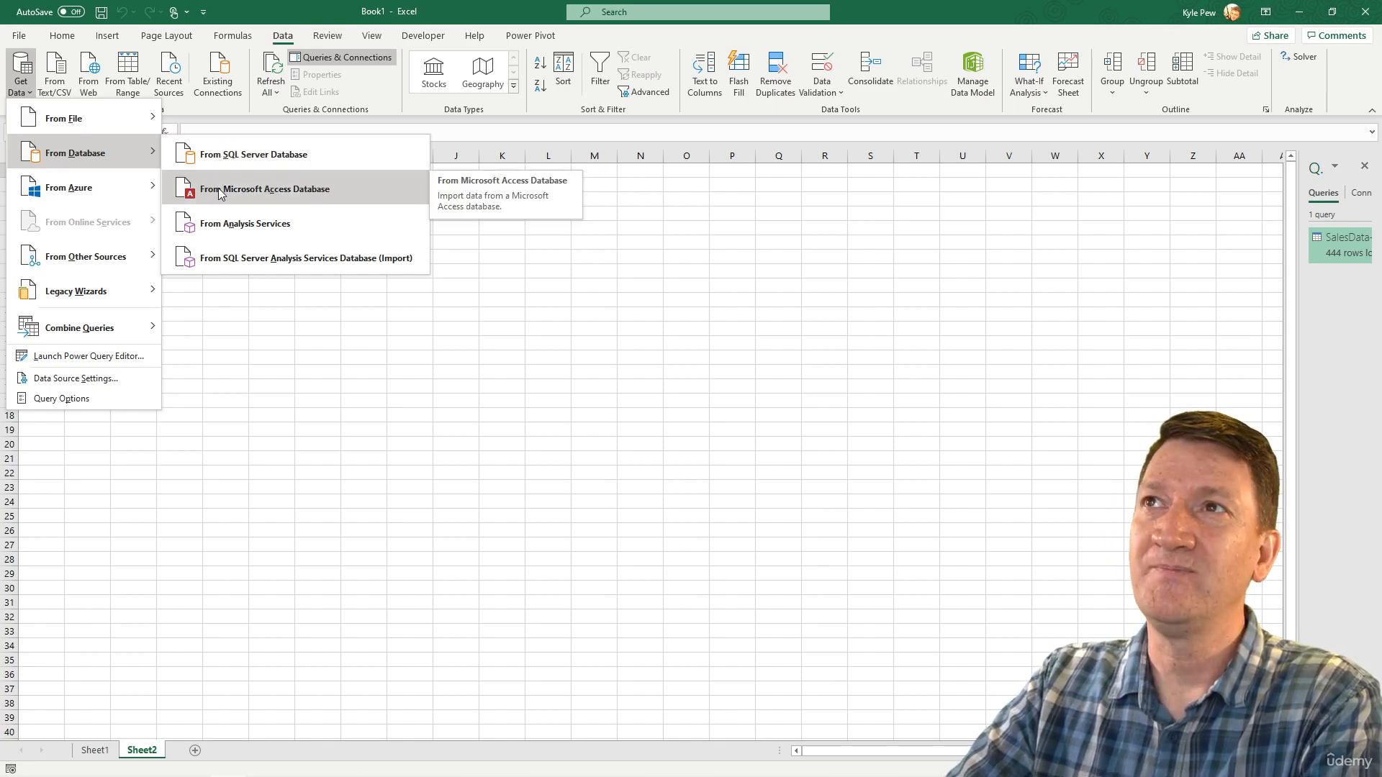
pyautogui.click(295, 195)
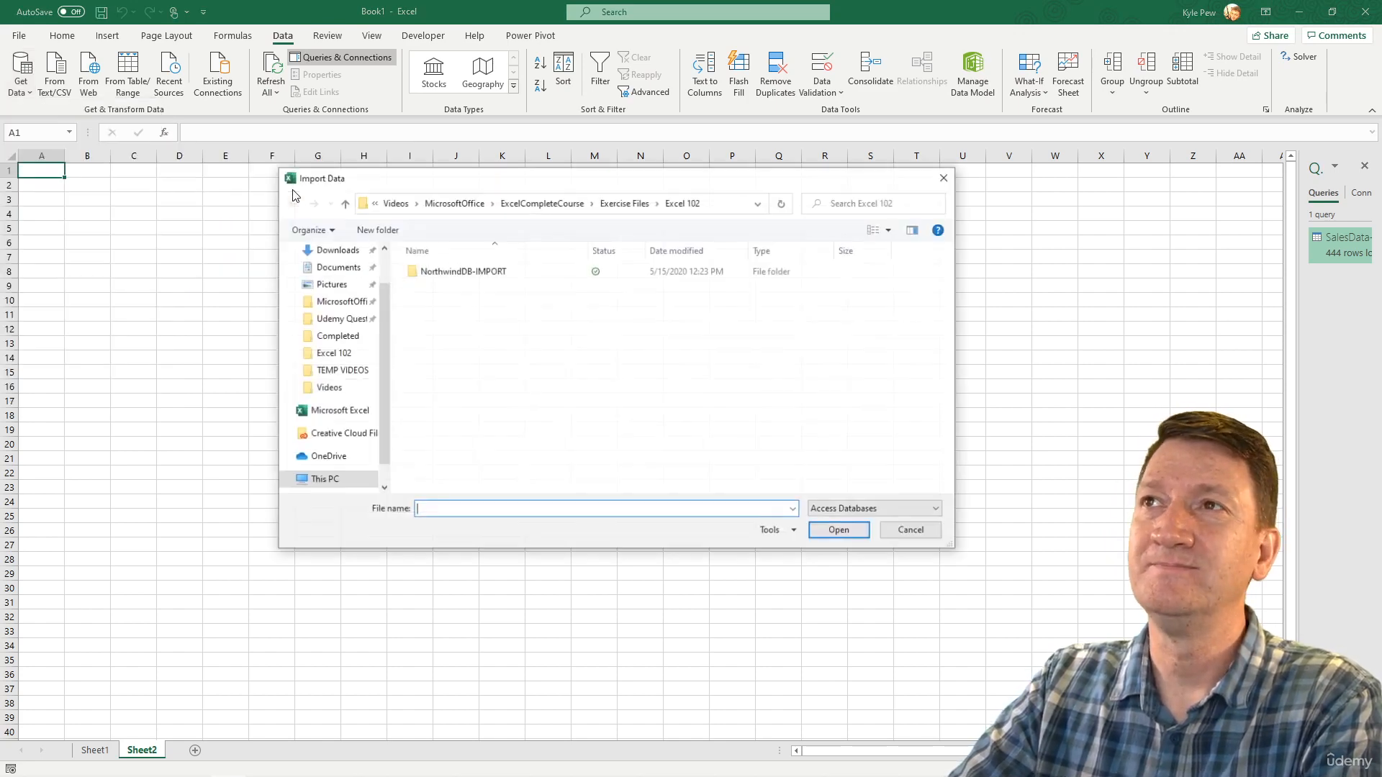
pyautogui.moveTo(427, 180); pyautogui.dragTo(330, 184)
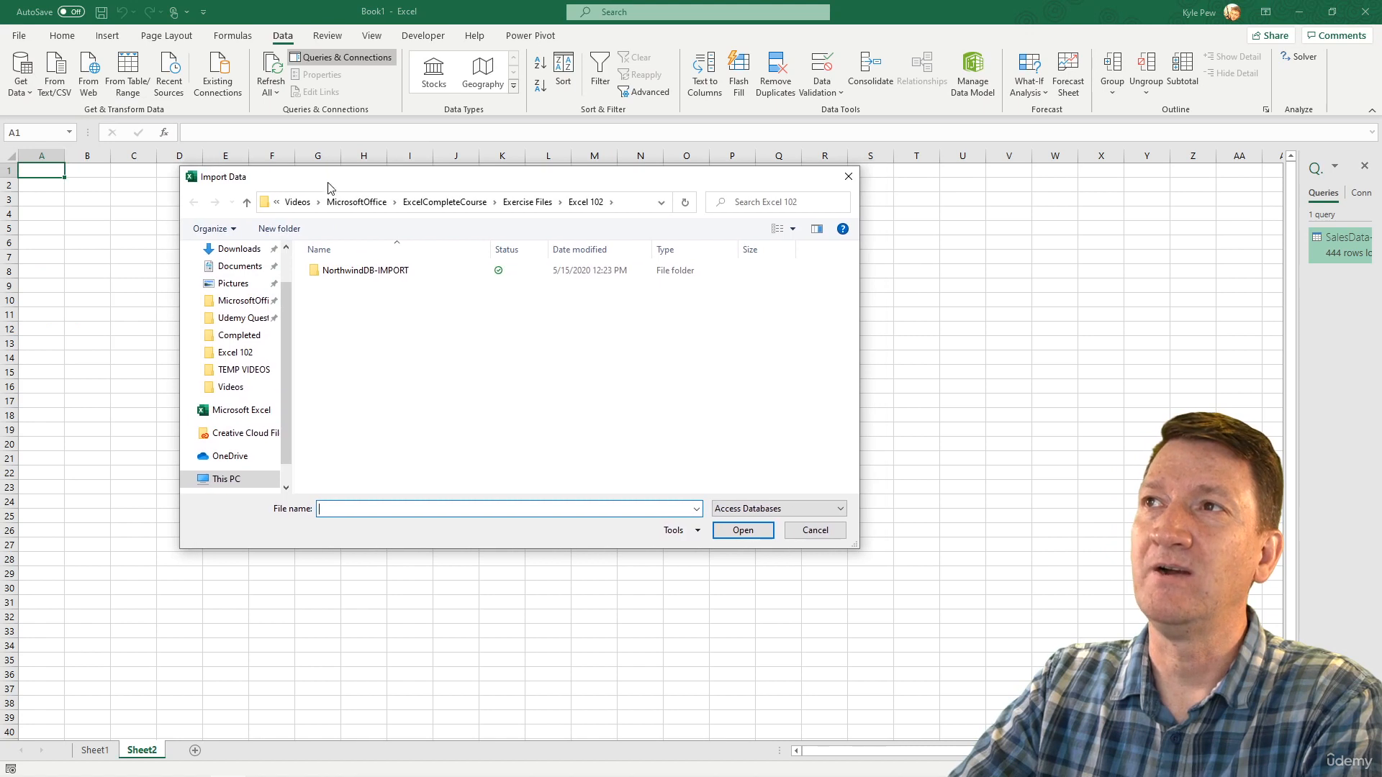
pyautogui.doubleClick(364, 273)
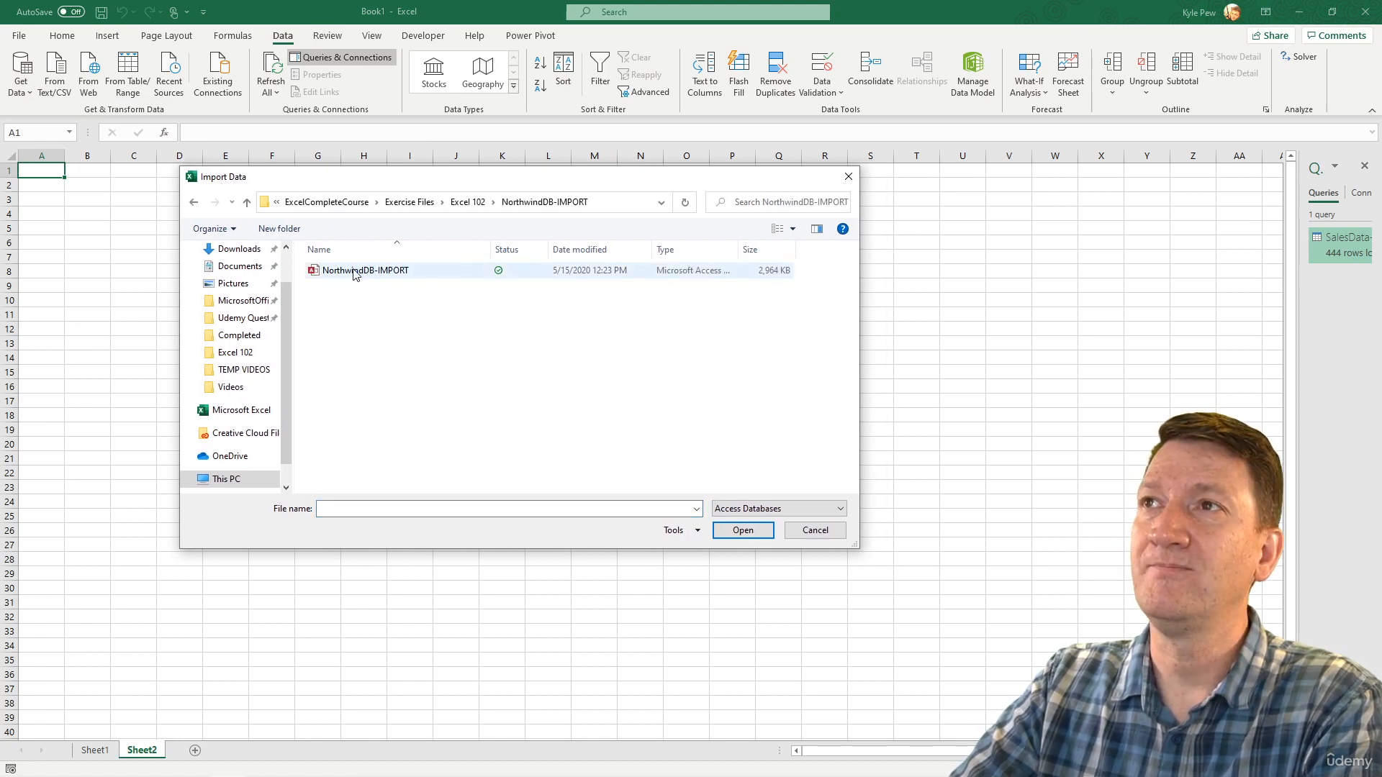
pyautogui.doubleClick(354, 273)
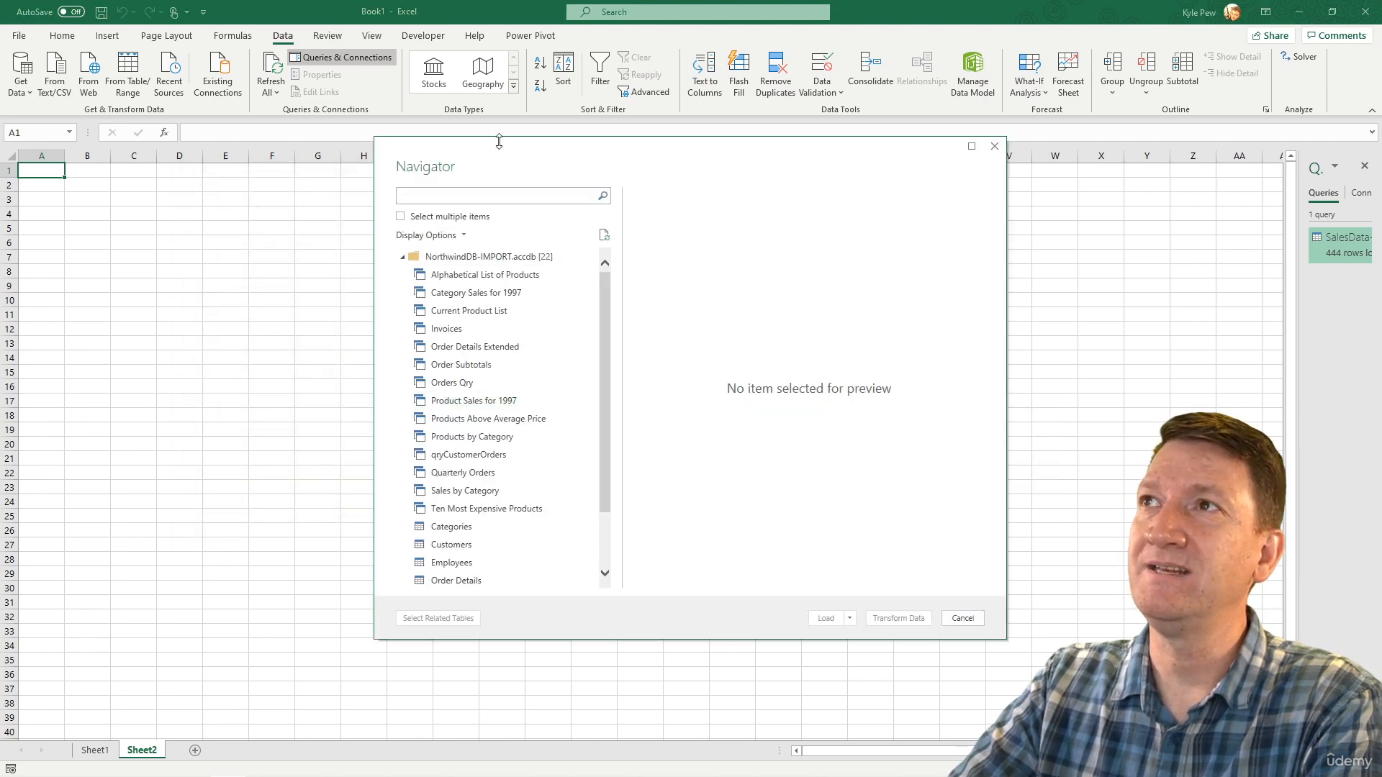
# - Load the database's Orders table as a table into the existing worksheet, starting at cell A1
pyautogui.moveTo(499, 139); pyautogui.dragTo(273, 125)
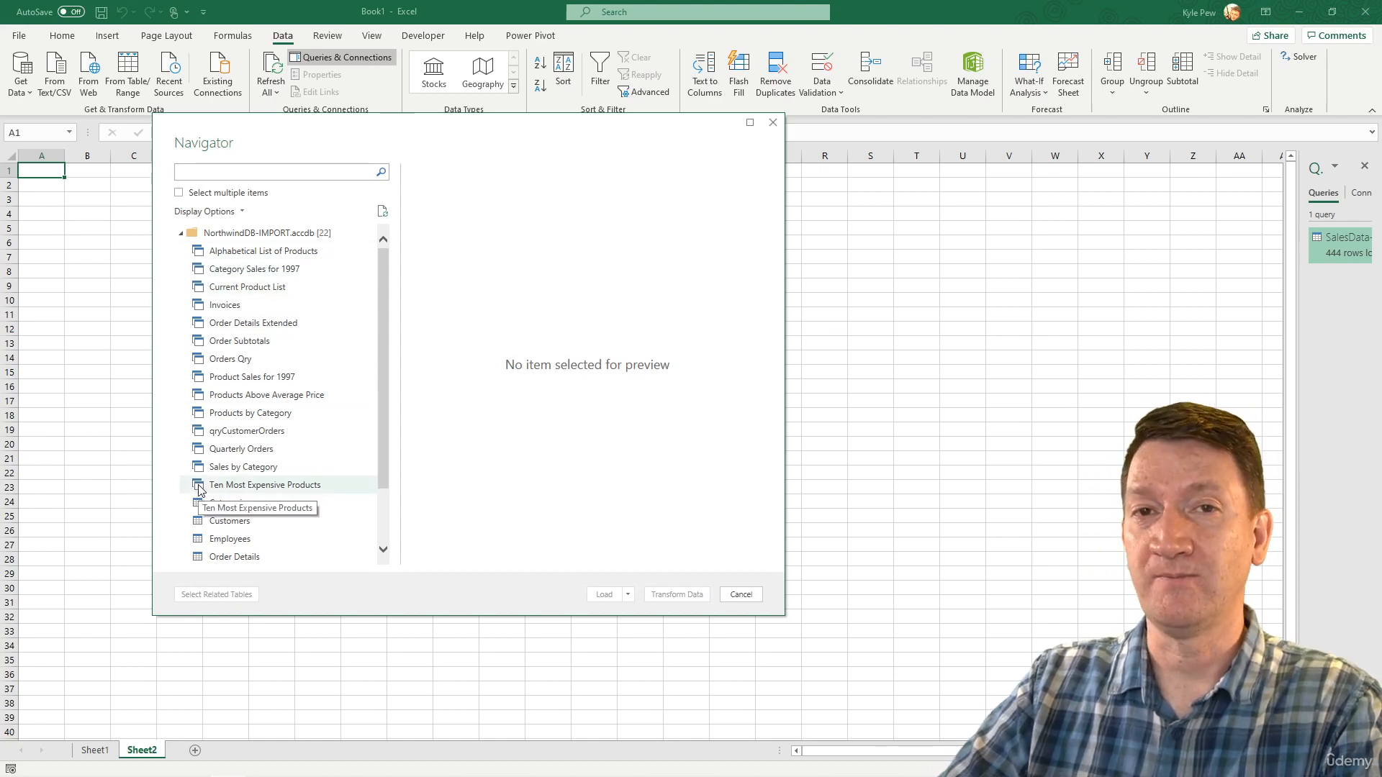
pyautogui.scroll(-1, 221, 424)
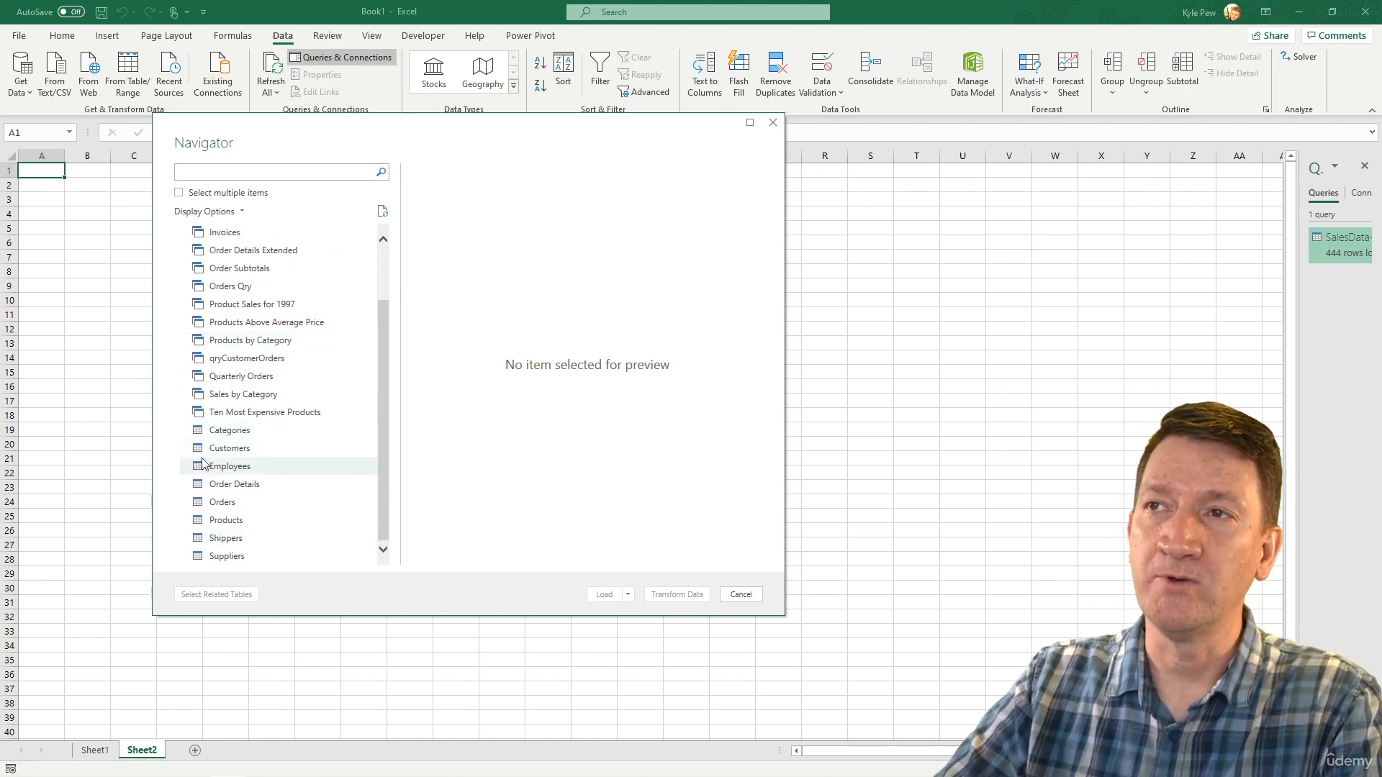
pyautogui.click(227, 503)
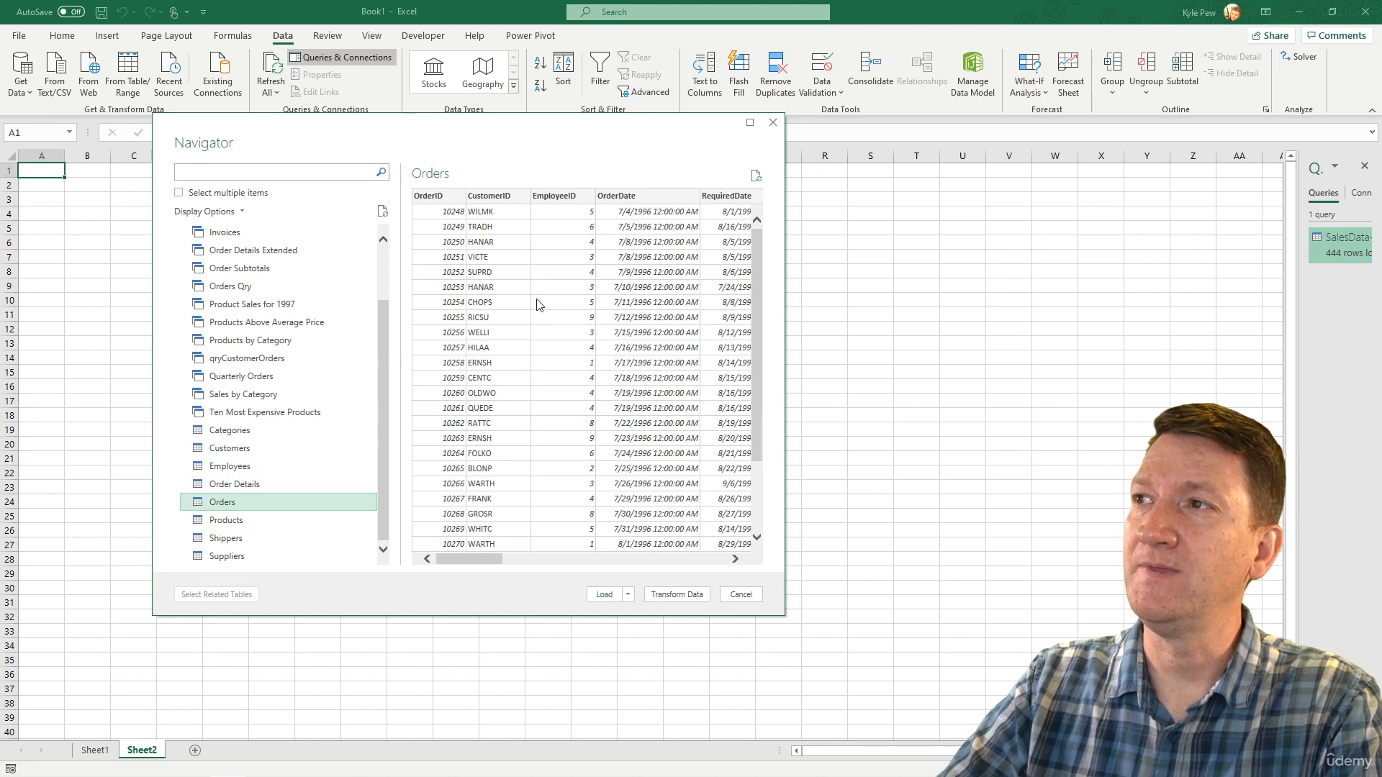
pyautogui.moveTo(450, 559)
pyautogui.mouseDown()
pyautogui.moveTo(688, 561)
pyautogui.moveTo(437, 545)
pyautogui.mouseUp()
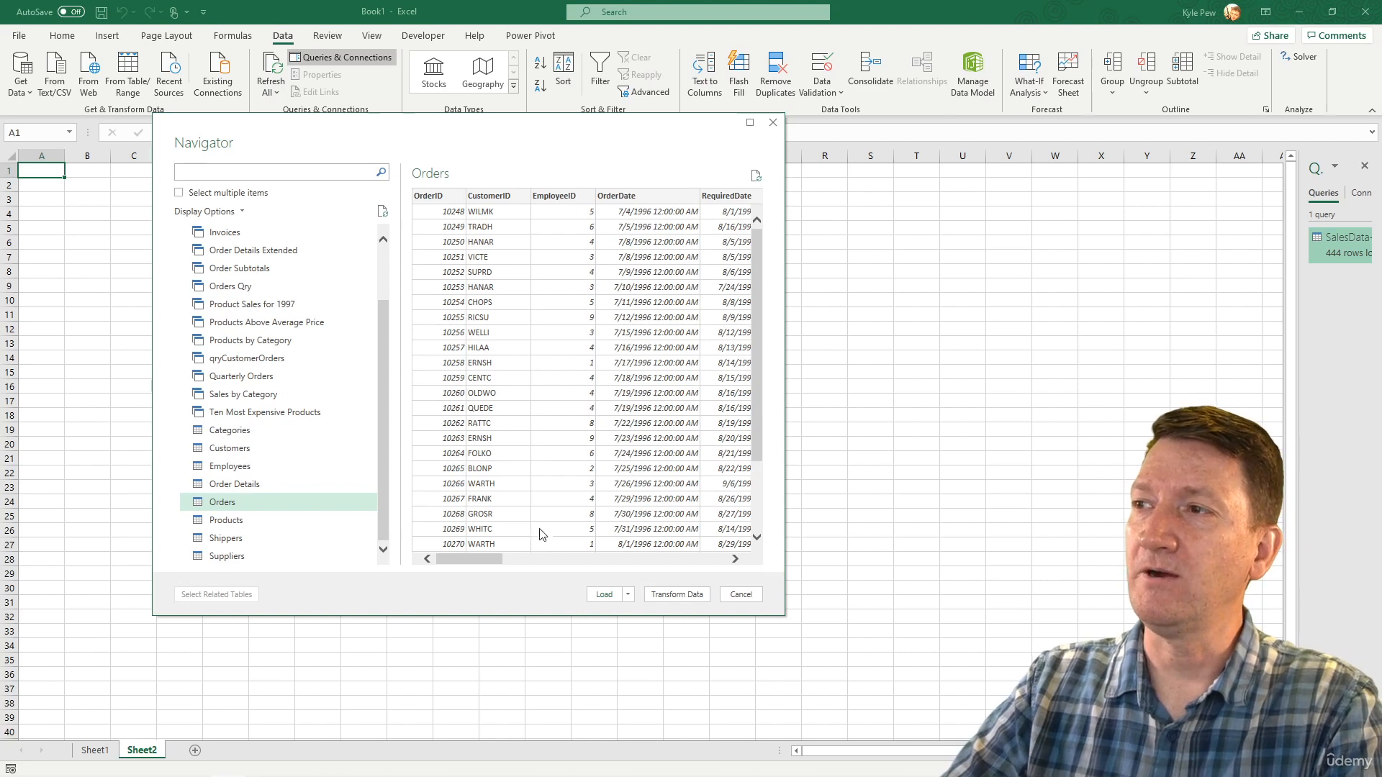
pyautogui.click(628, 594)
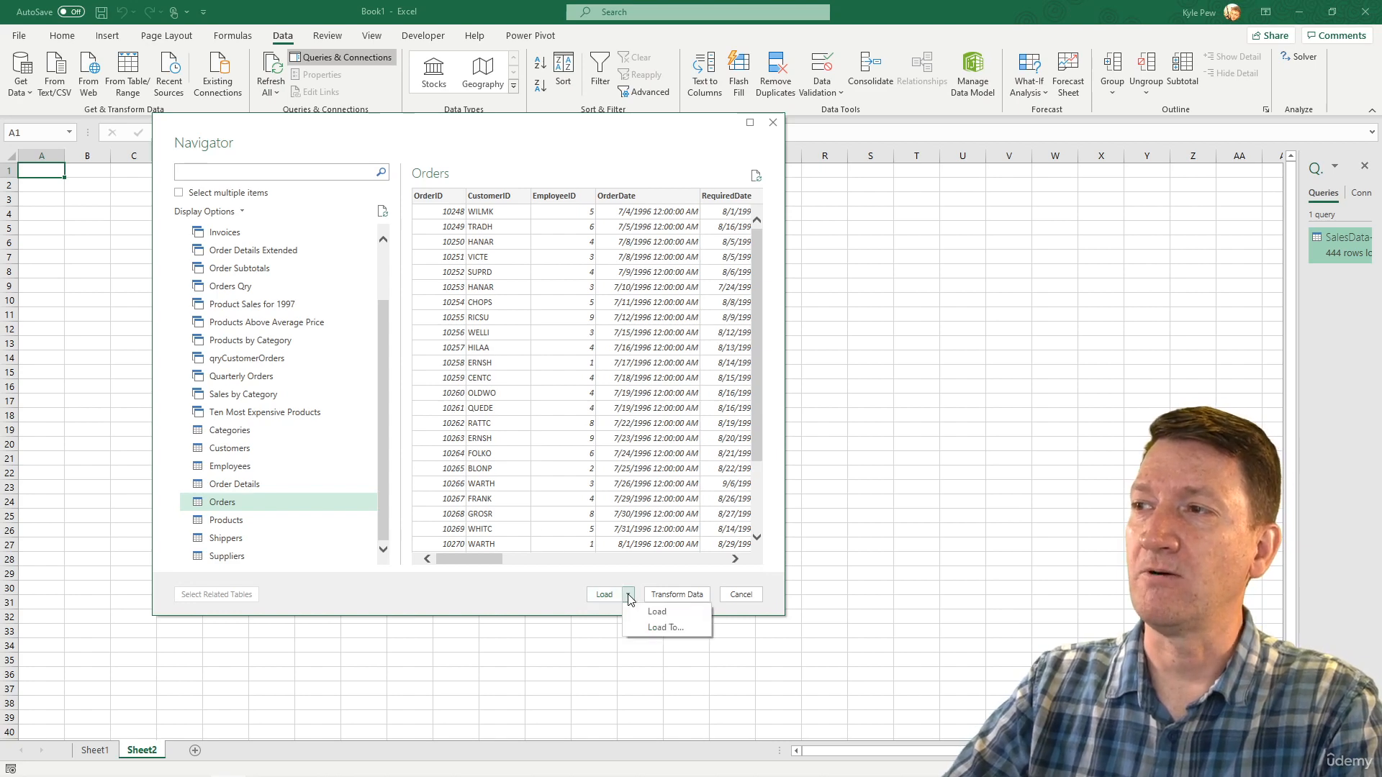
pyautogui.click(647, 634)
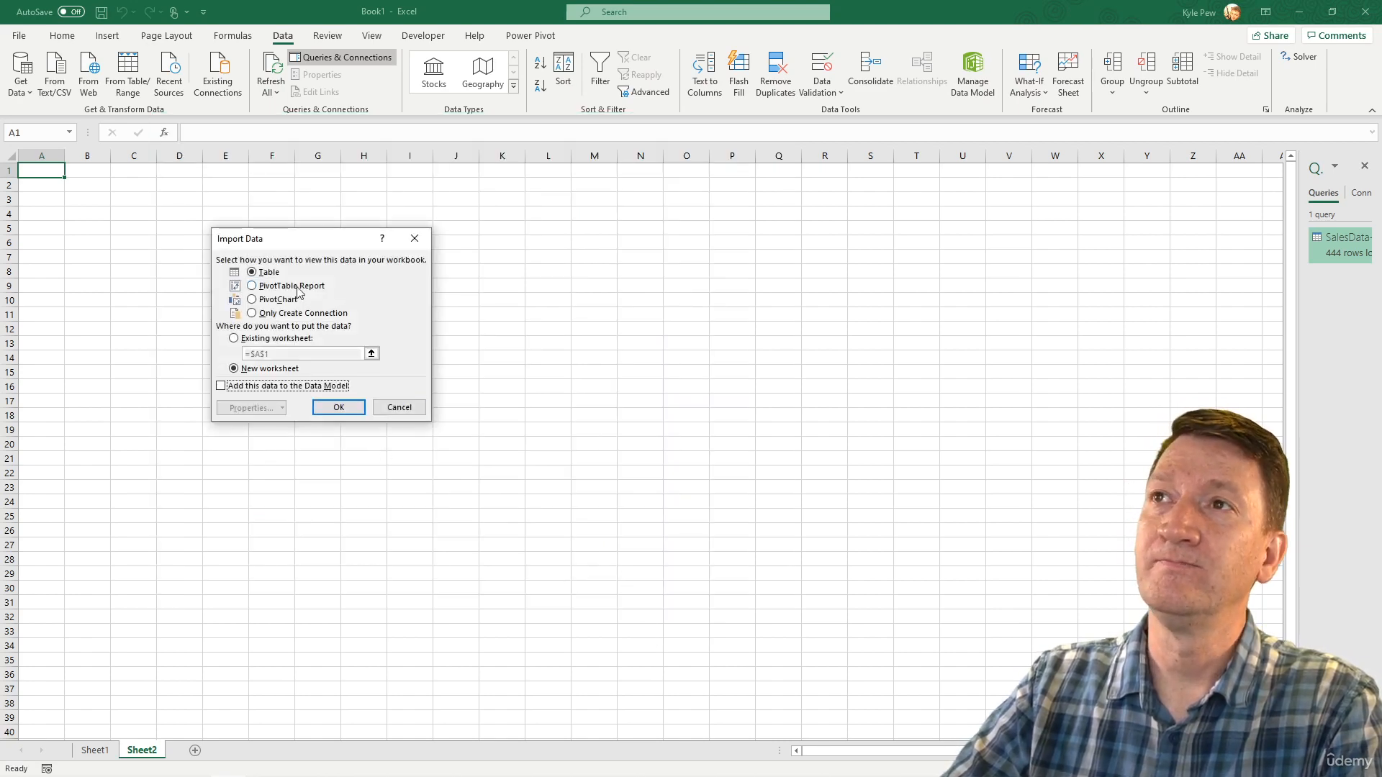
pyautogui.click(243, 339)
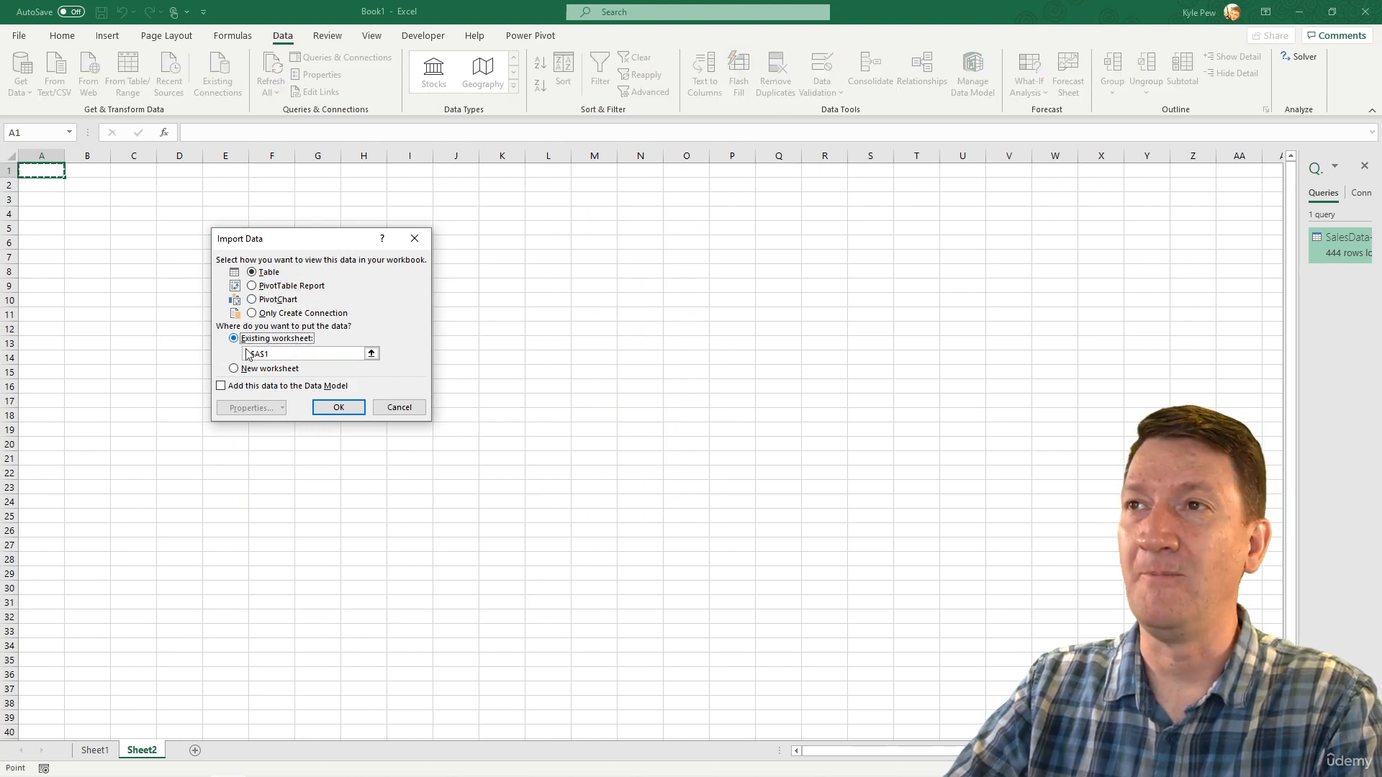
pyautogui.click(341, 409)
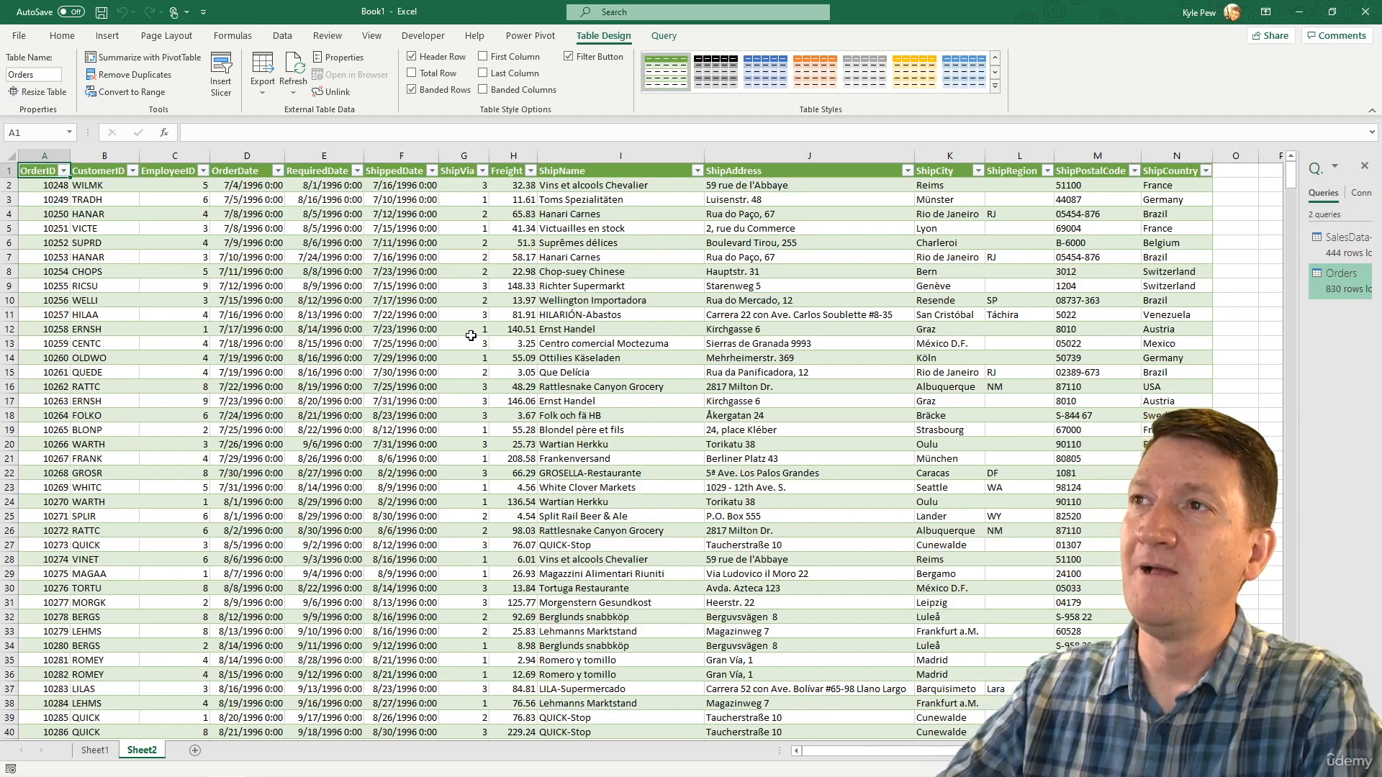
# - Refresh the imported Orders table from its source database
pyautogui.click(396, 344)
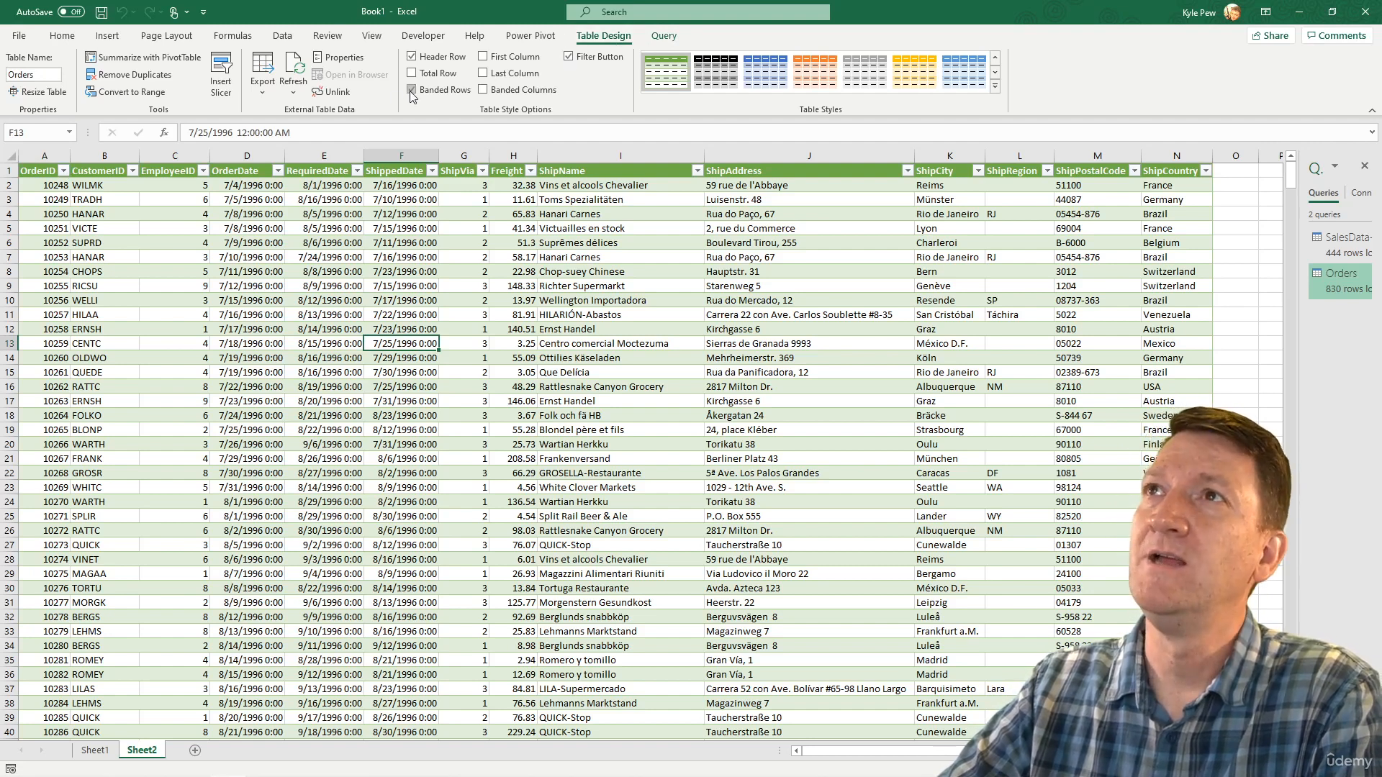
pyautogui.click(295, 65)
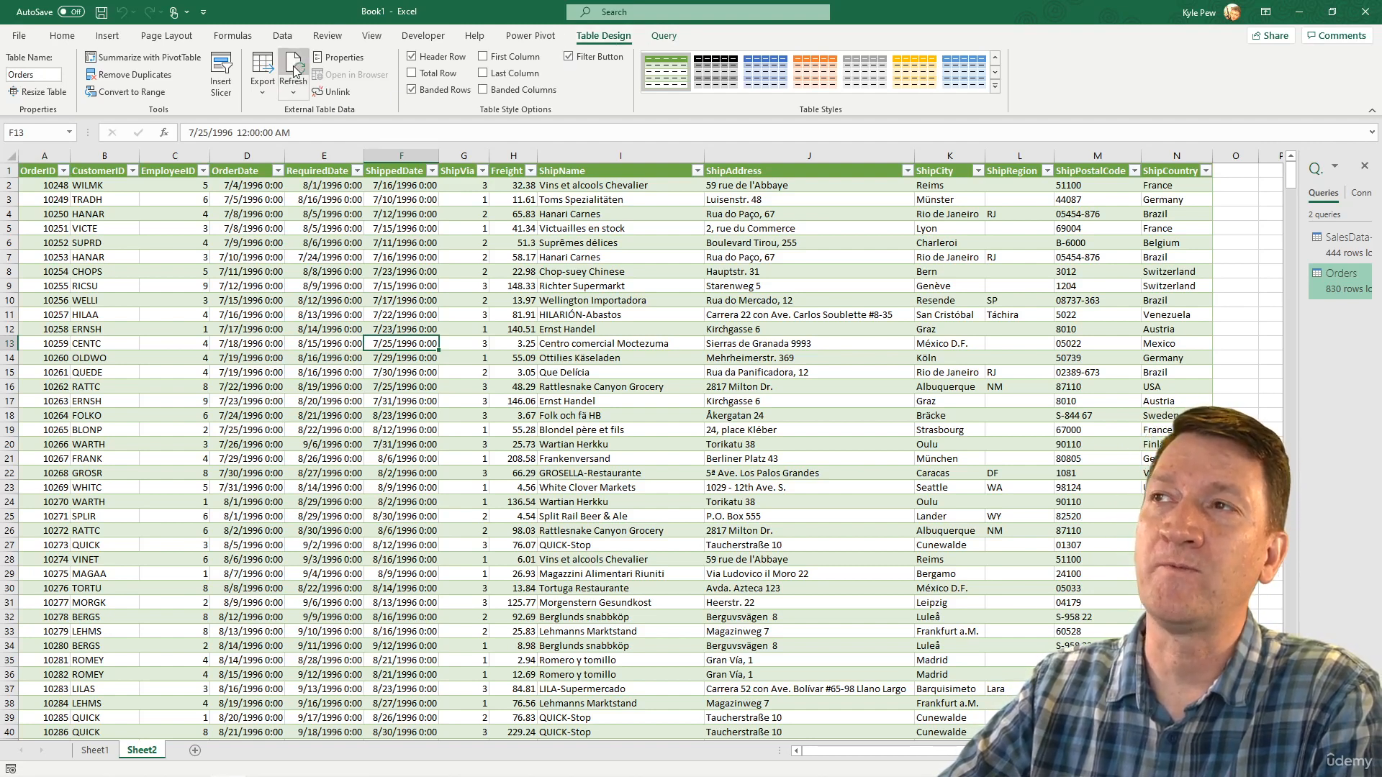